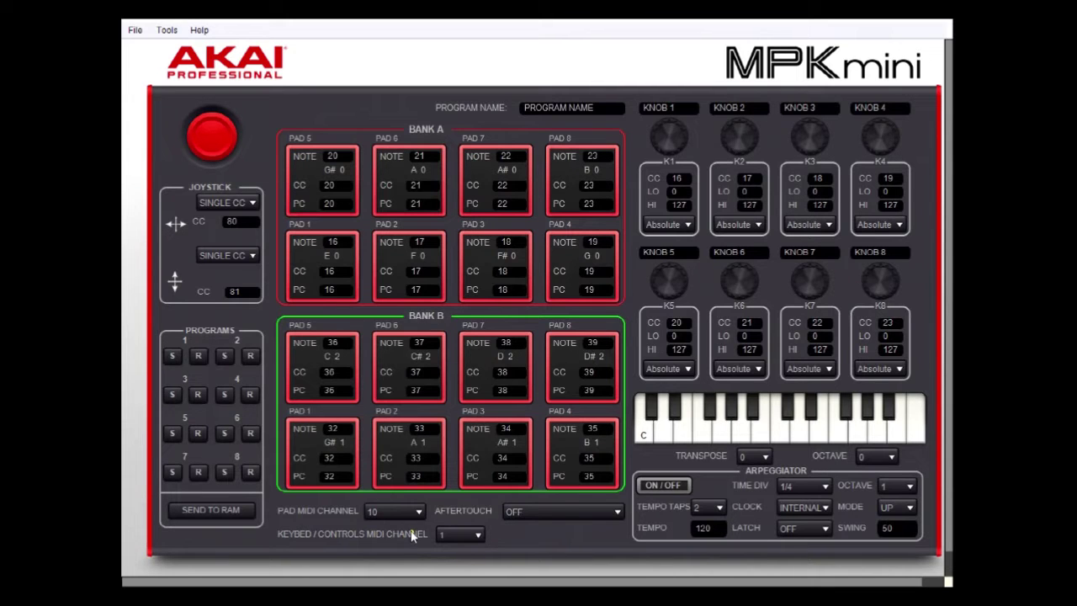
# Try the keybed/controls MIDI channel on 5 and return it to 1.
pyautogui.click(477, 537)
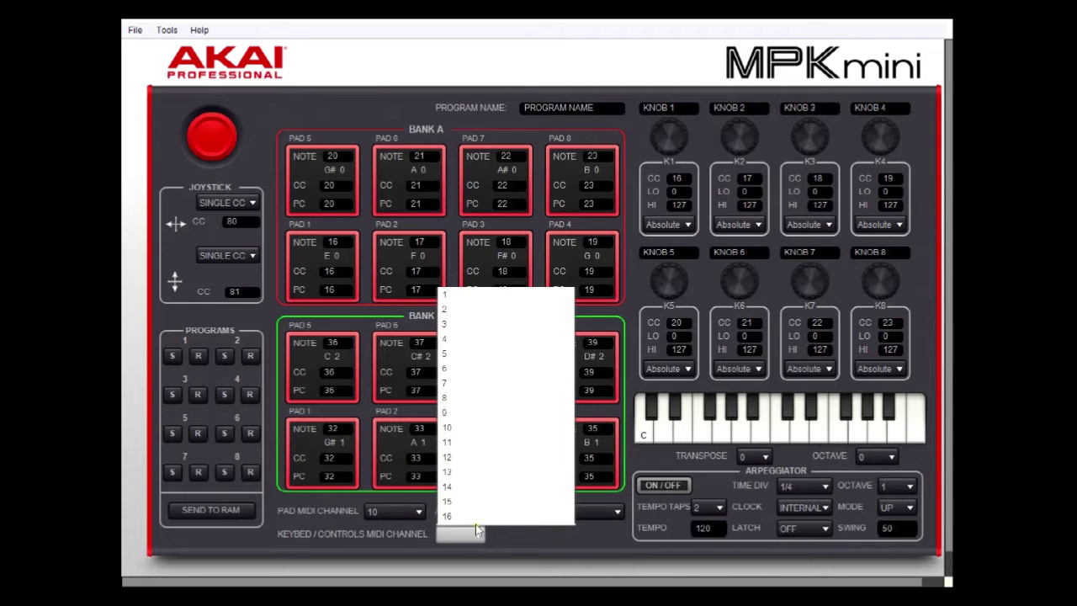
pyautogui.click(480, 355)
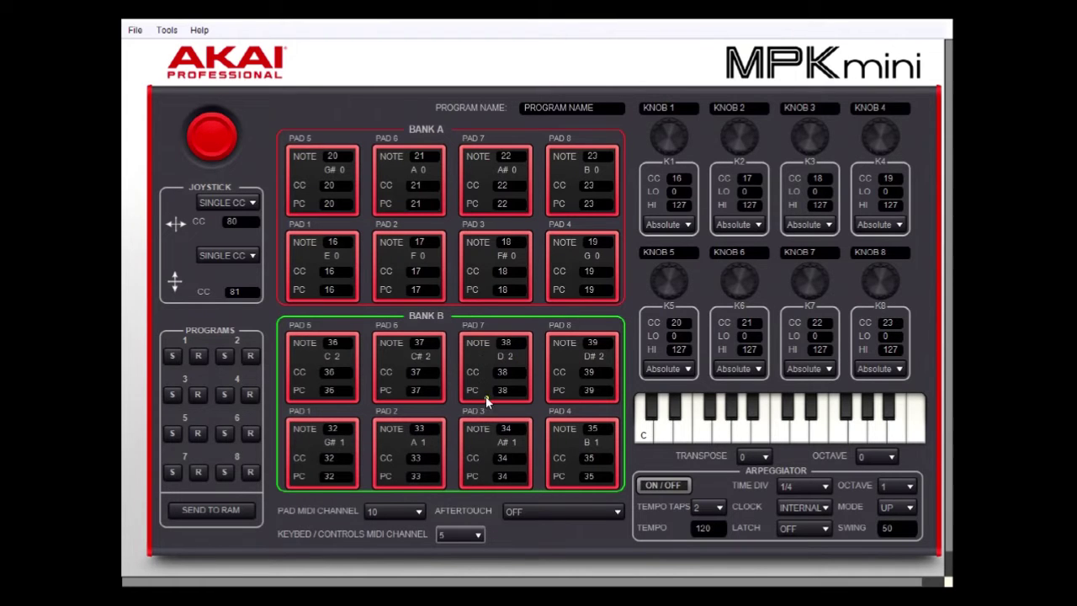
pyautogui.click(478, 534)
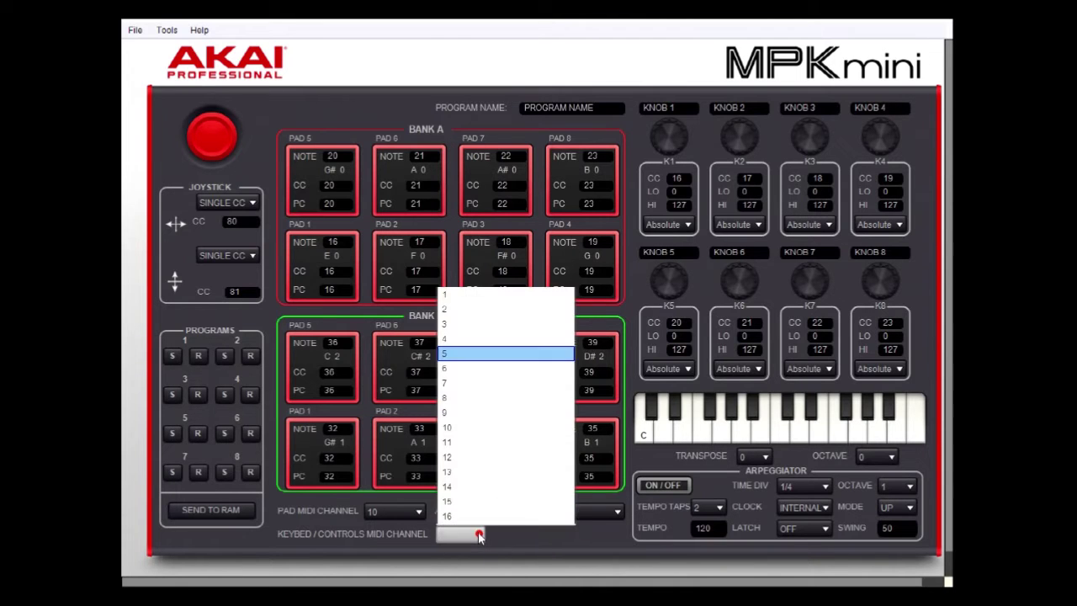
pyautogui.click(470, 296)
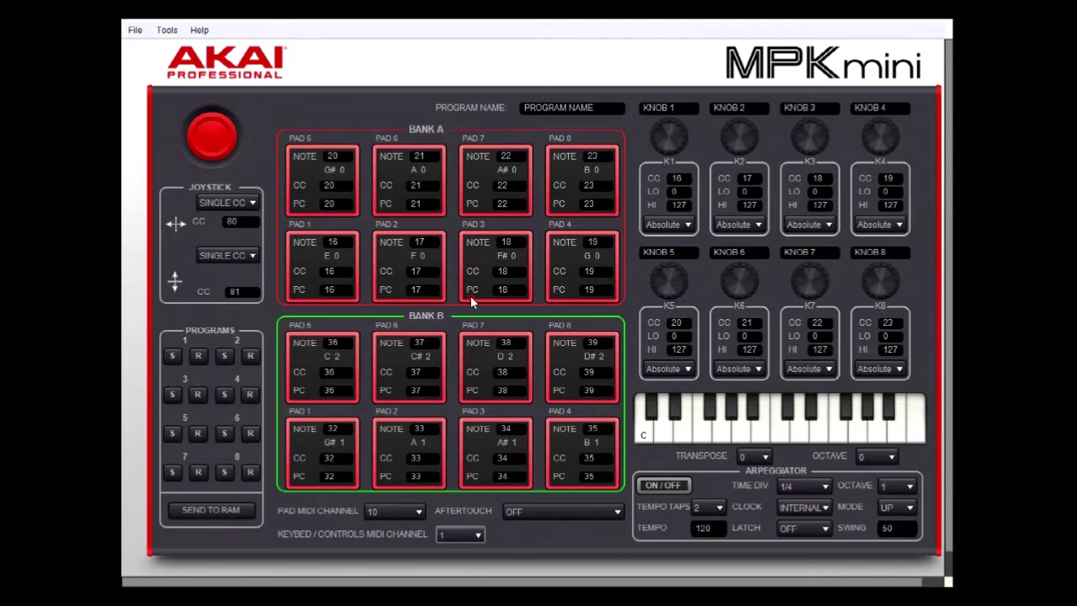
# Try the pad MIDI channel on 16 and return it to 10.
pyautogui.click(420, 513)
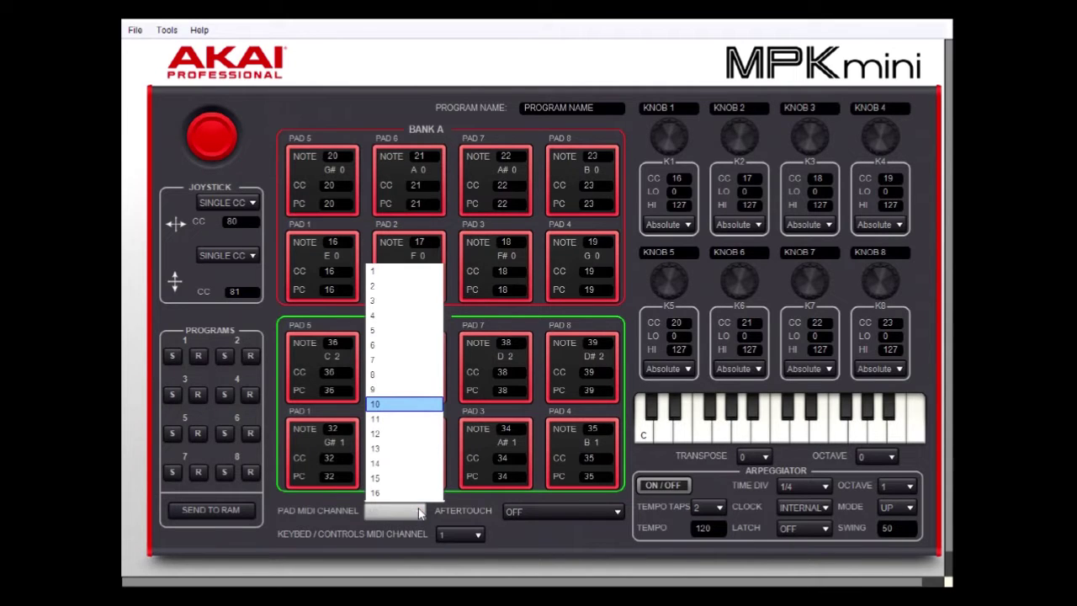
pyautogui.click(405, 493)
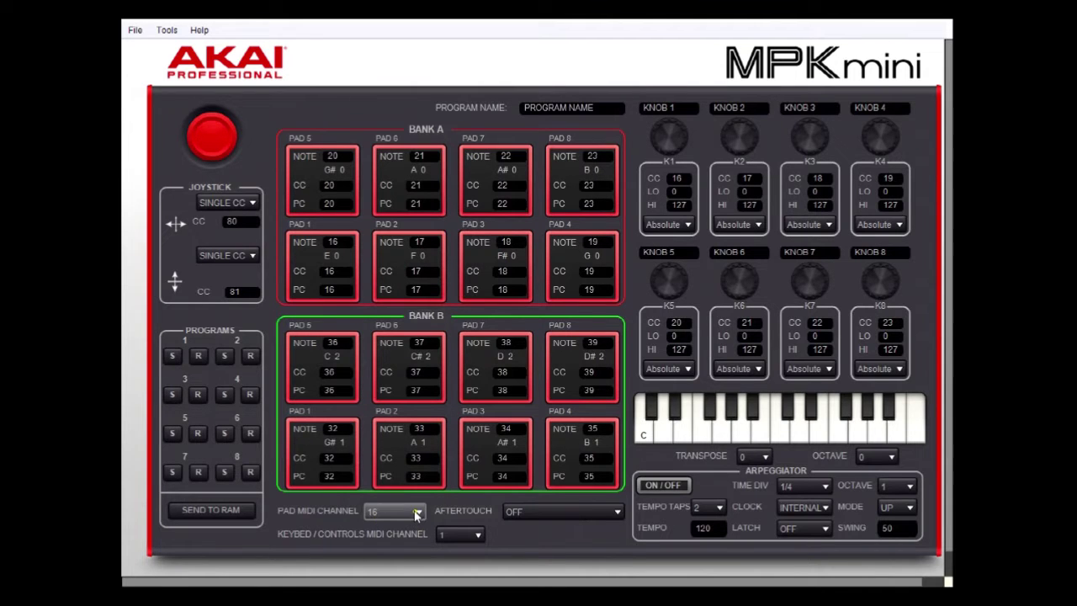
pyautogui.click(419, 514)
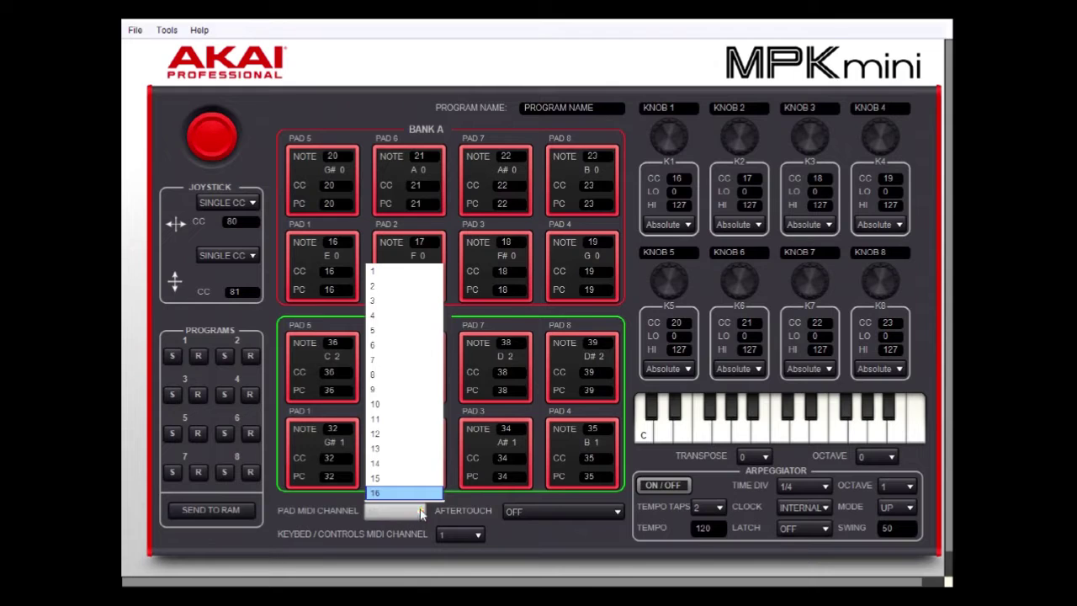
pyautogui.click(417, 403)
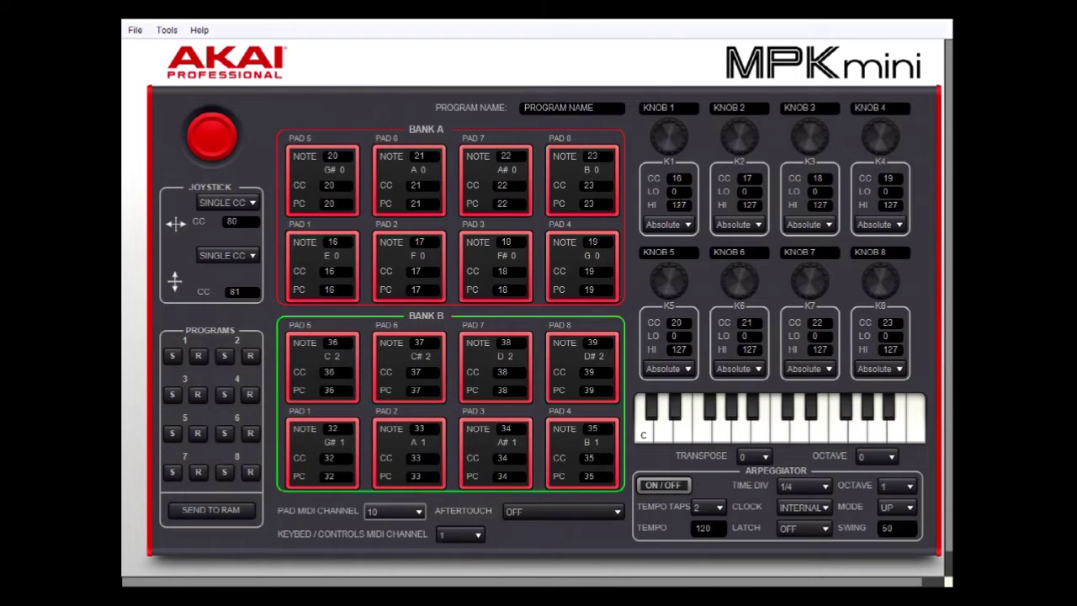
# Check the available mode options for knob K1 without changing its setting.
pyautogui.click(688, 226)
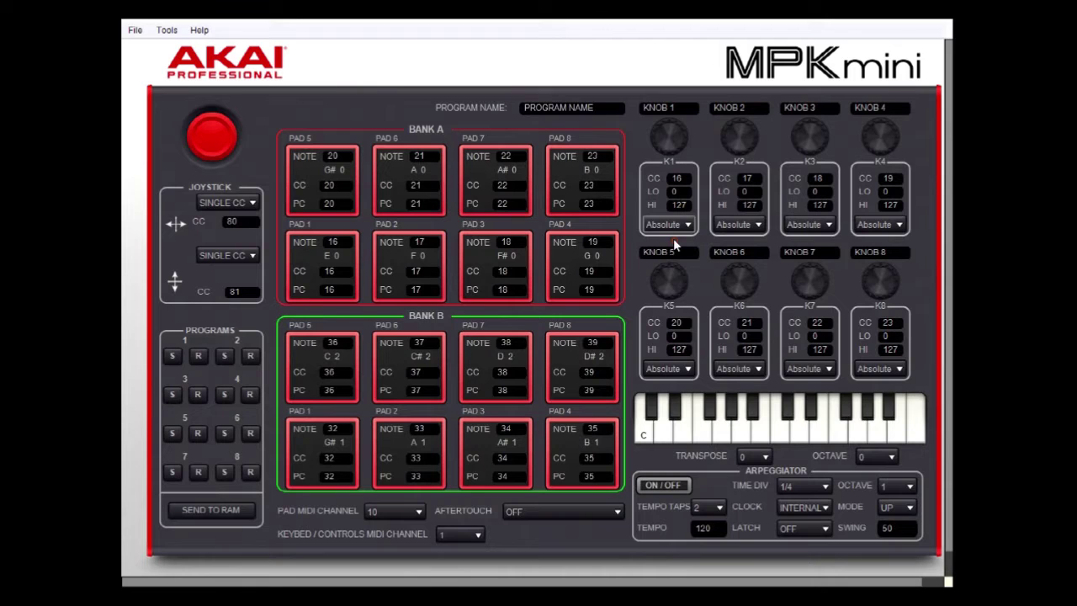
pyautogui.click(673, 241)
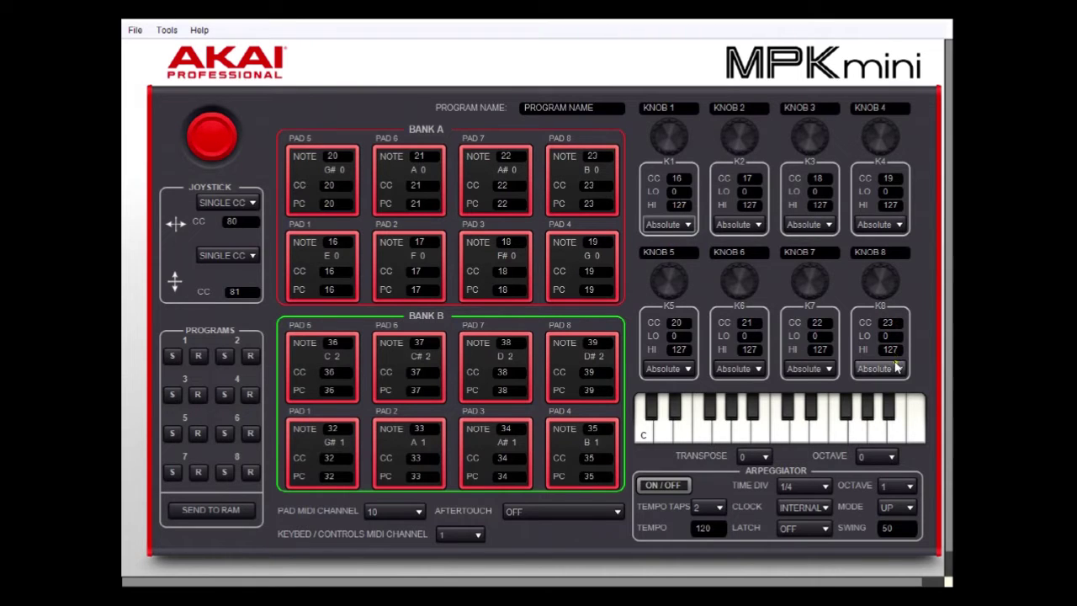
# Try the keyboard octave at -2 and return it to 0.
pyautogui.click(892, 458)
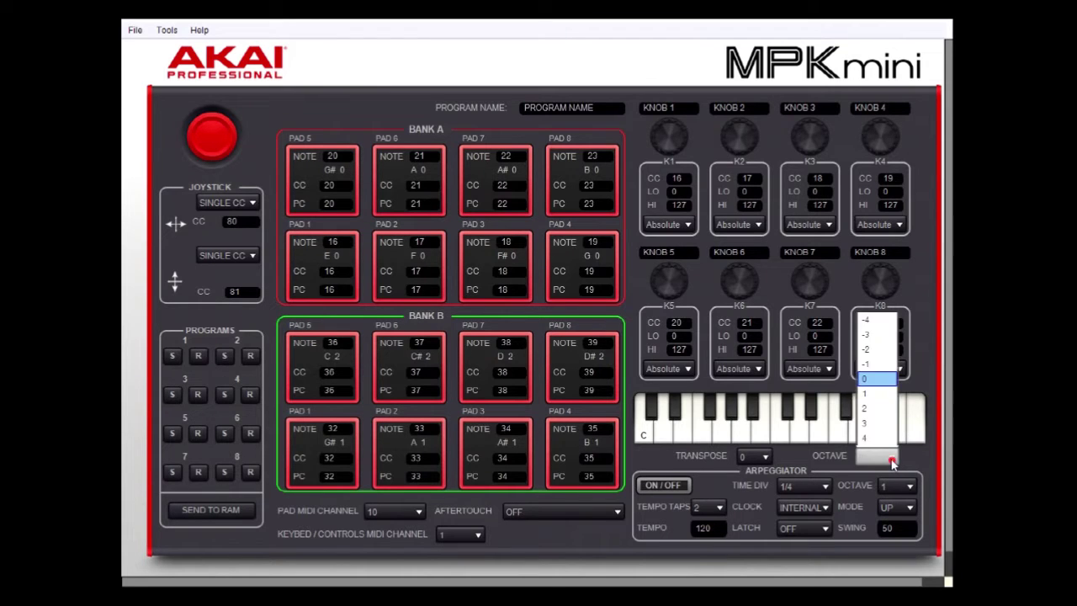
pyautogui.click(878, 351)
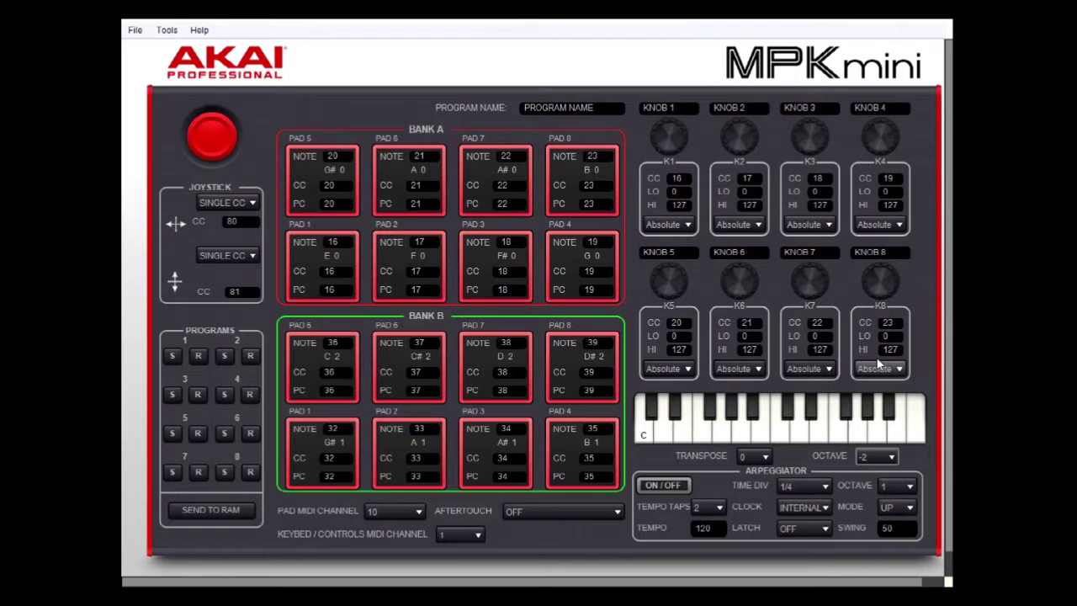
pyautogui.click(895, 457)
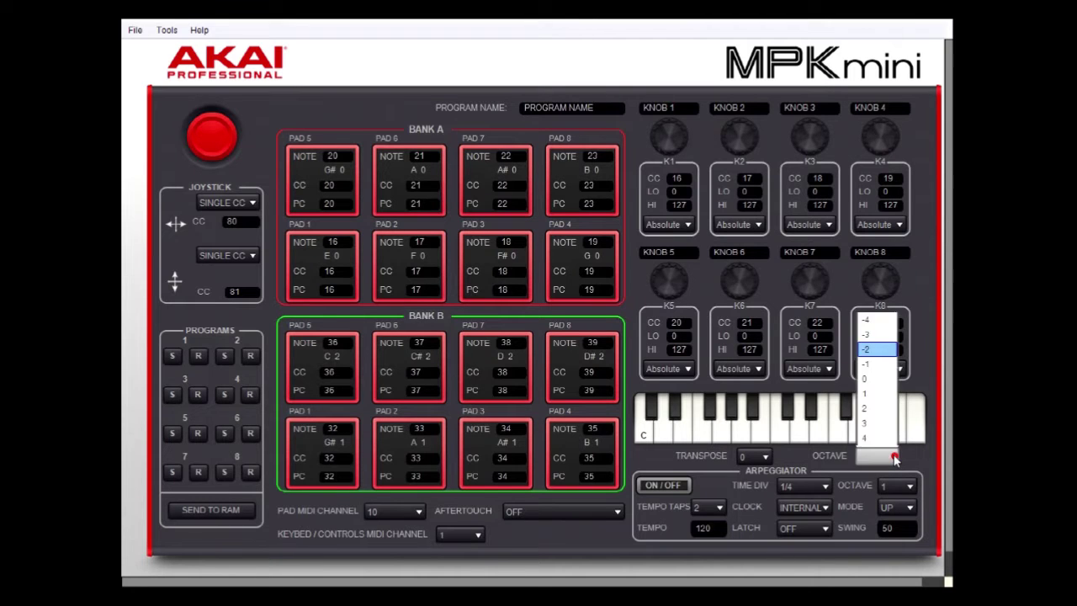
pyautogui.click(875, 379)
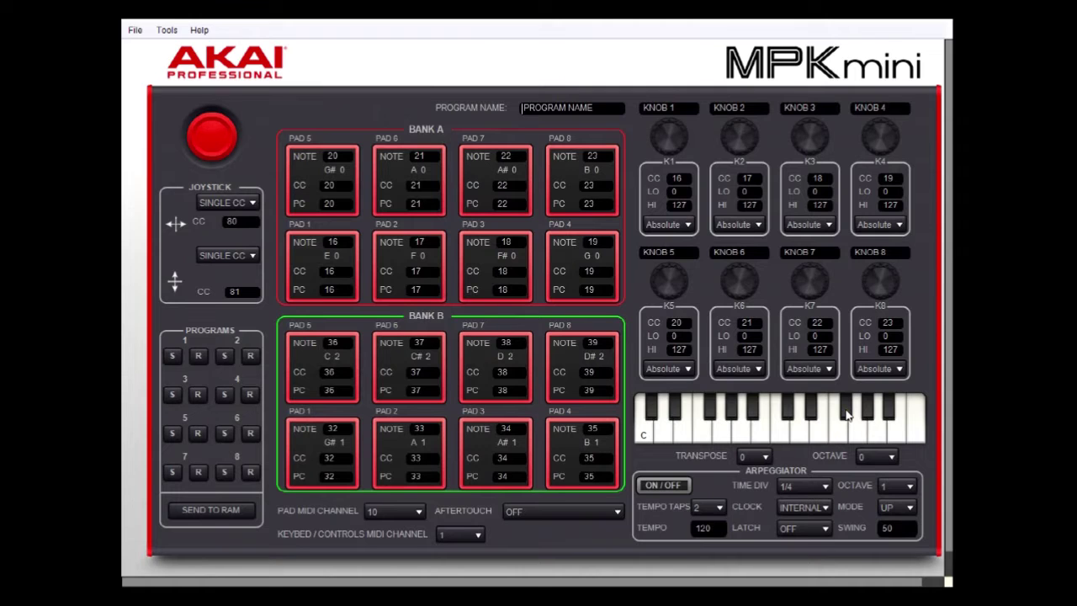
# Set the keyboard transpose to 6.
pyautogui.click(766, 461)
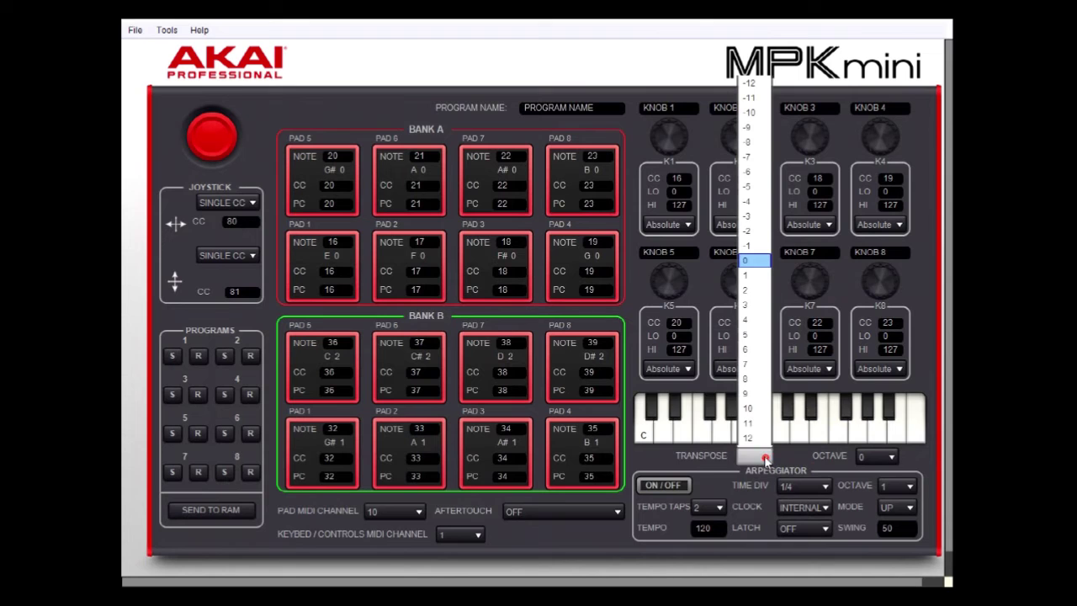
pyautogui.click(754, 350)
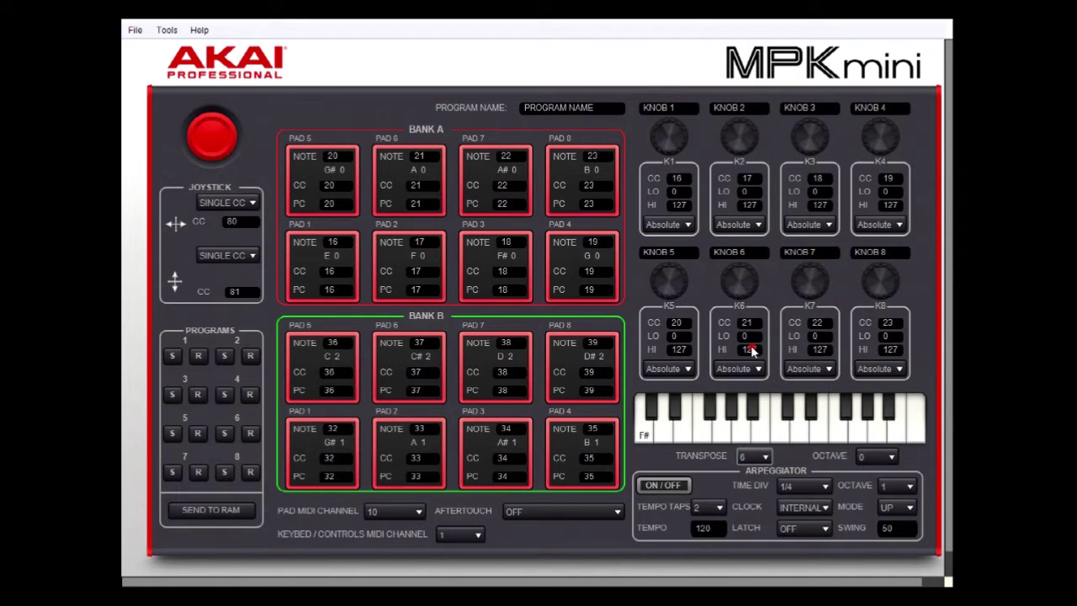
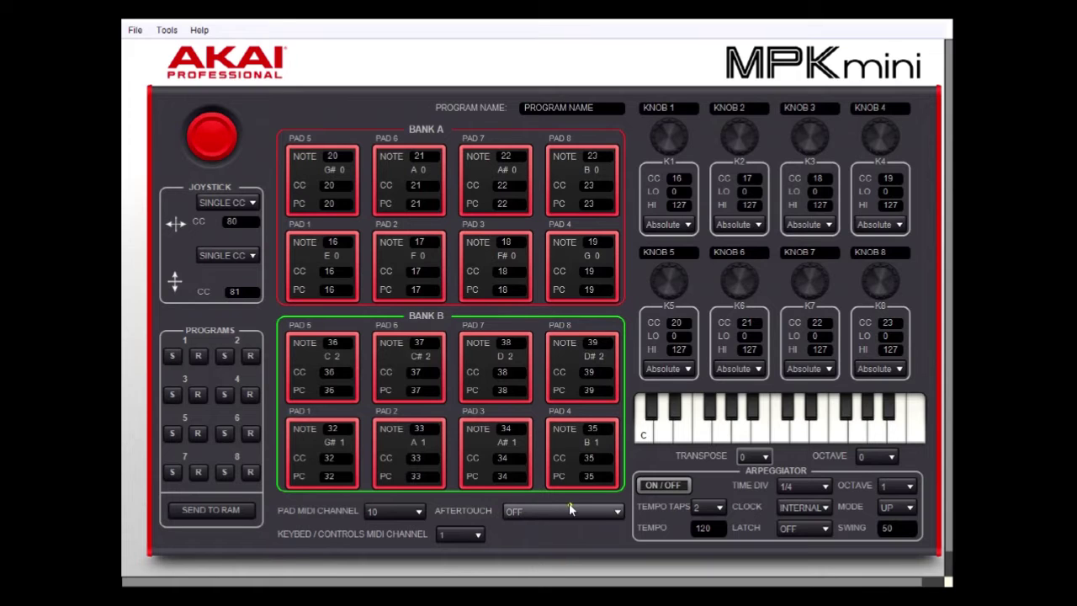
# Review the pad aftertouch options and keep OFF selected.
pyautogui.click(617, 511)
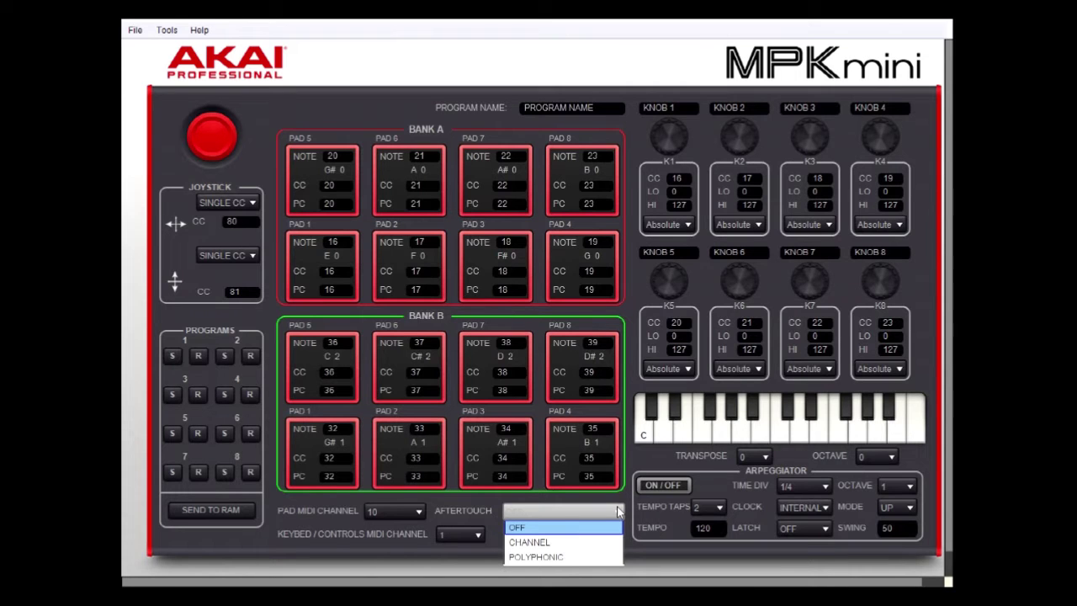
pyautogui.click(549, 528)
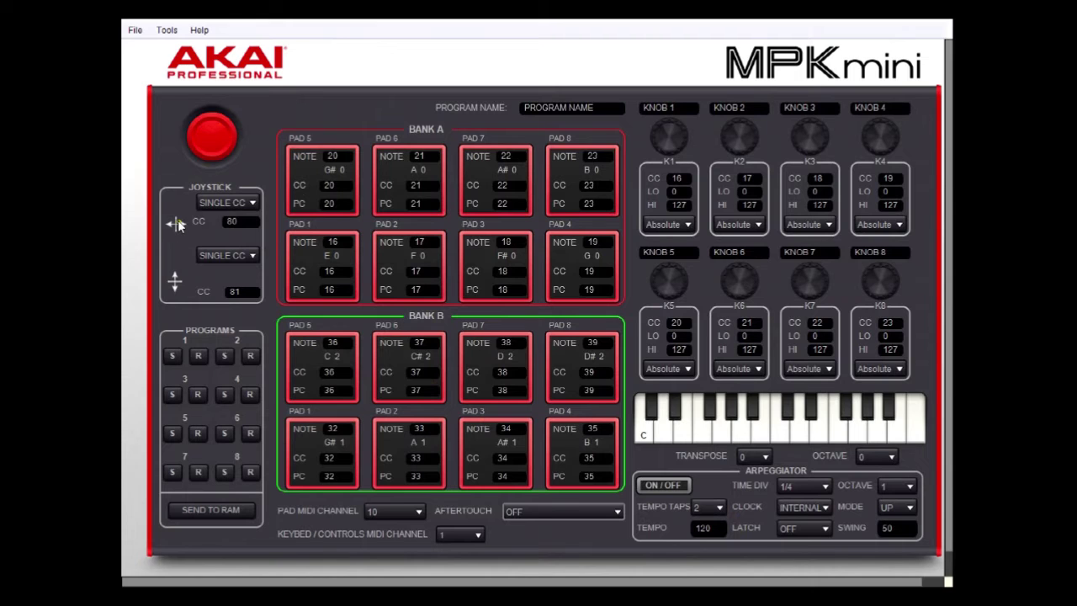
# Review the mode options for the joystick's vertical and horizontal axes without changing either one.
pyautogui.click(251, 255)
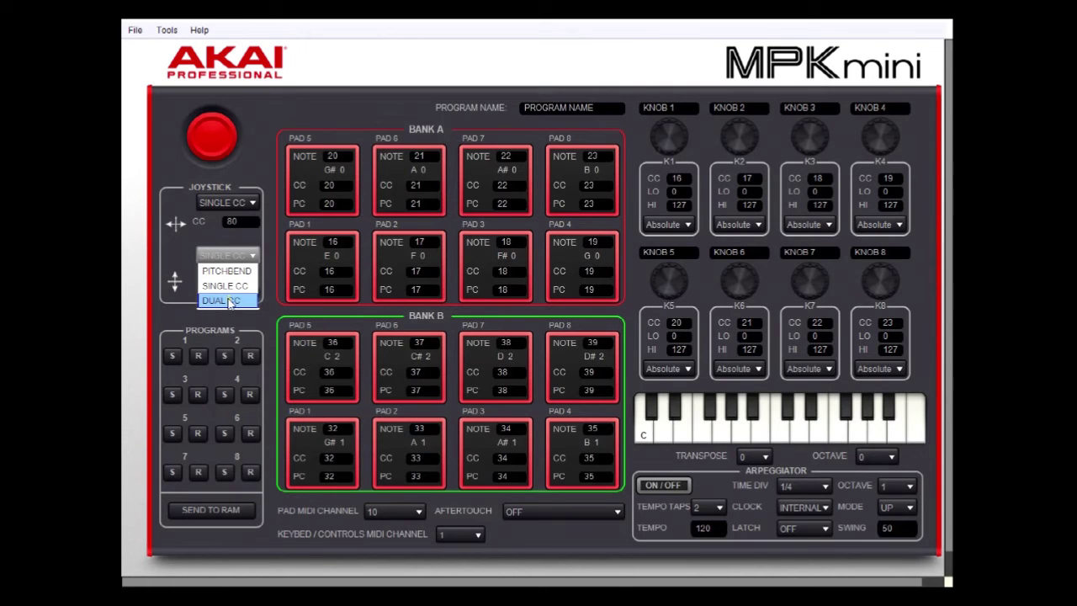
pyautogui.click(253, 206)
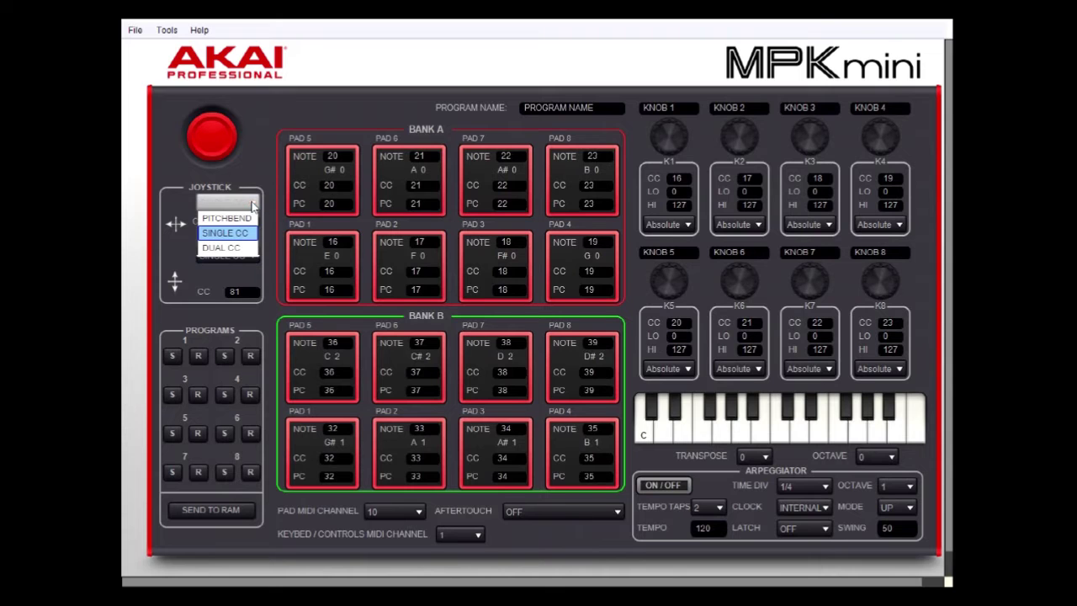
pyautogui.click(253, 205)
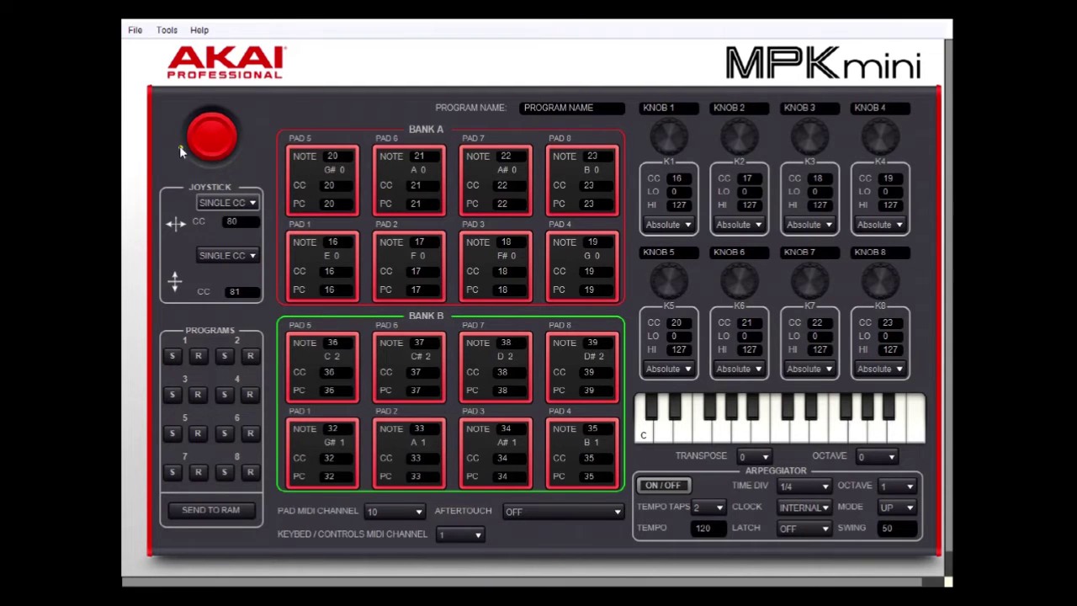
# Review the file commands and the list of program slots that can be retrieved from the device.
pyautogui.click(133, 31)
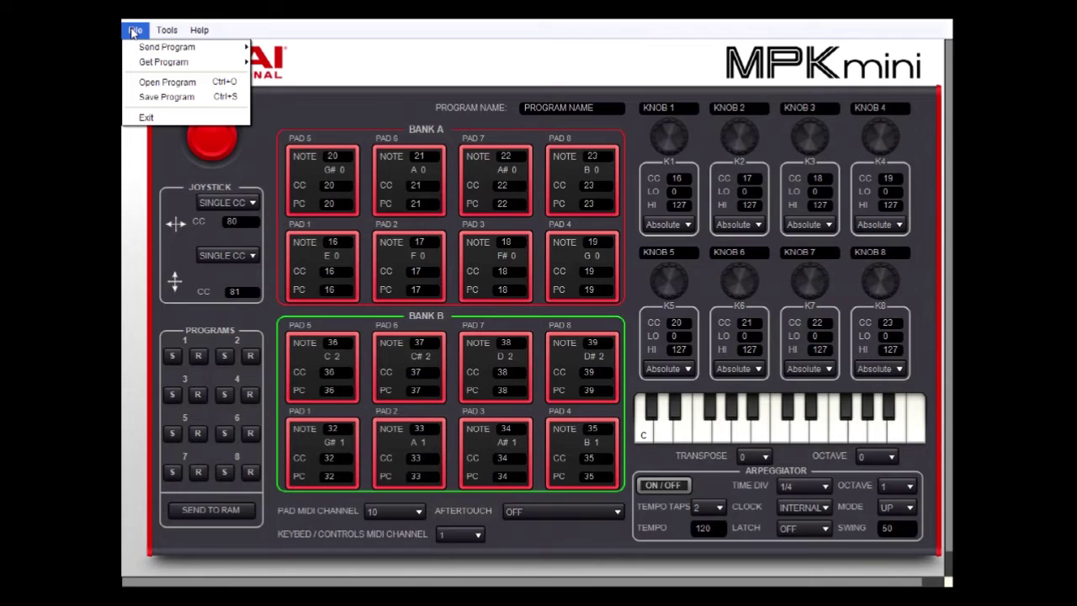
pyautogui.moveTo(151, 68)
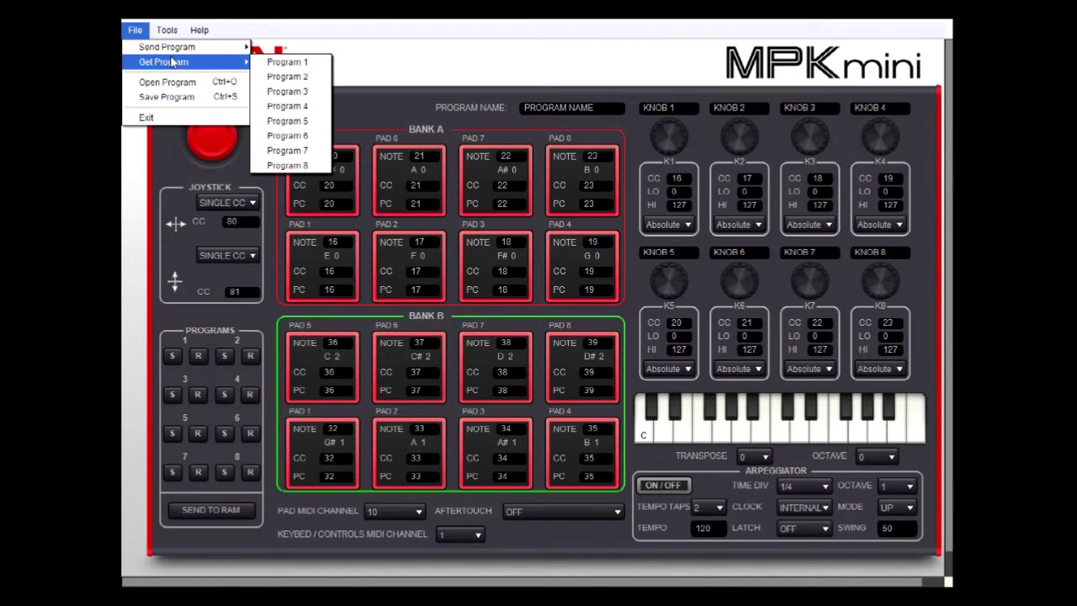
pyautogui.click(235, 326)
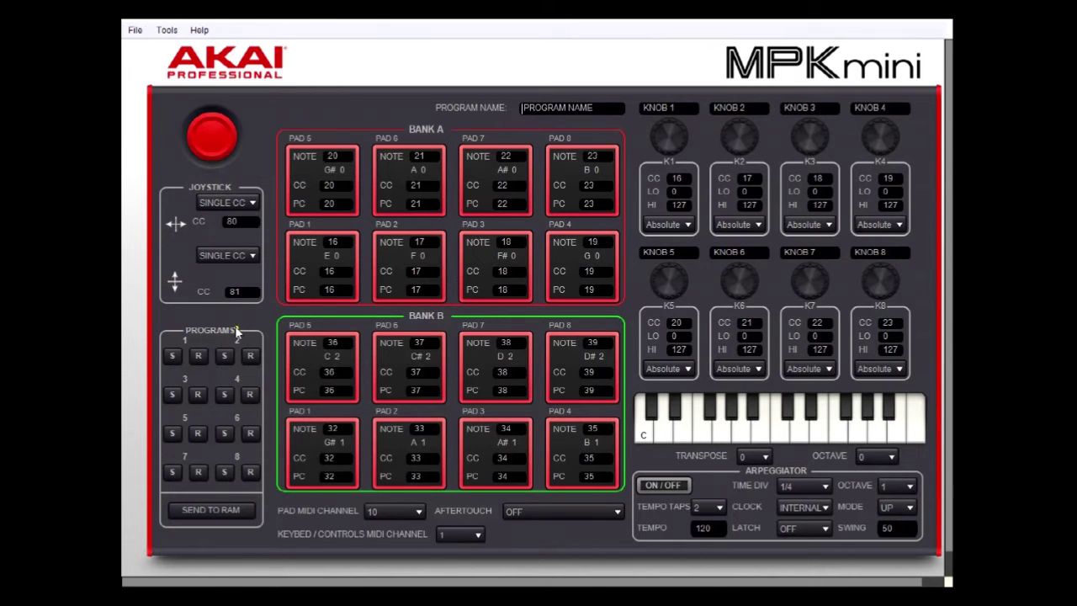
# Retrieve program 1 from the device and send the program back to slot 1.
pyautogui.click(198, 356)
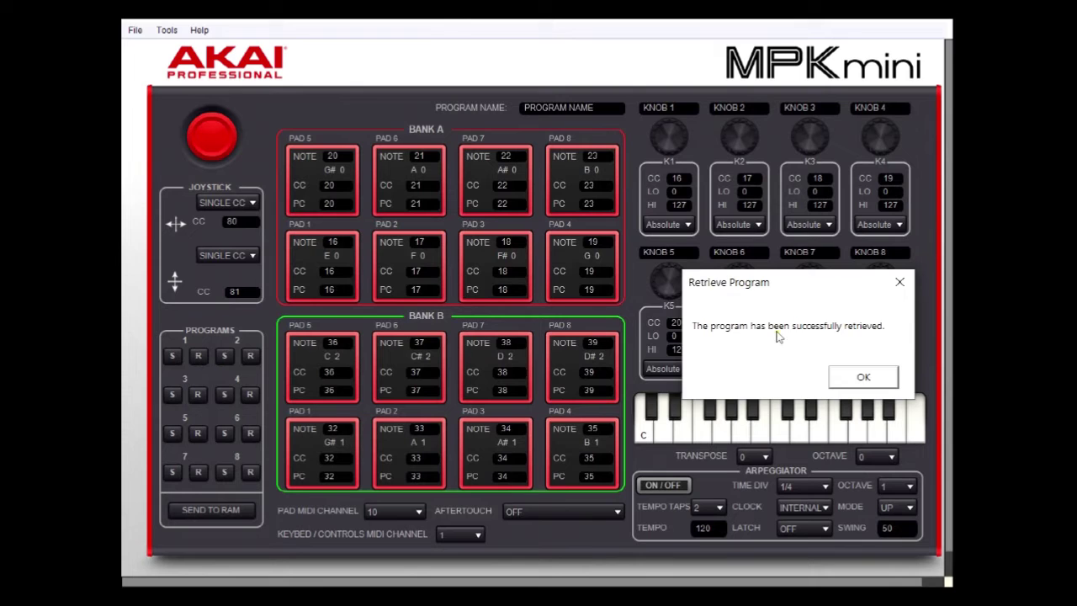
pyautogui.click(863, 377)
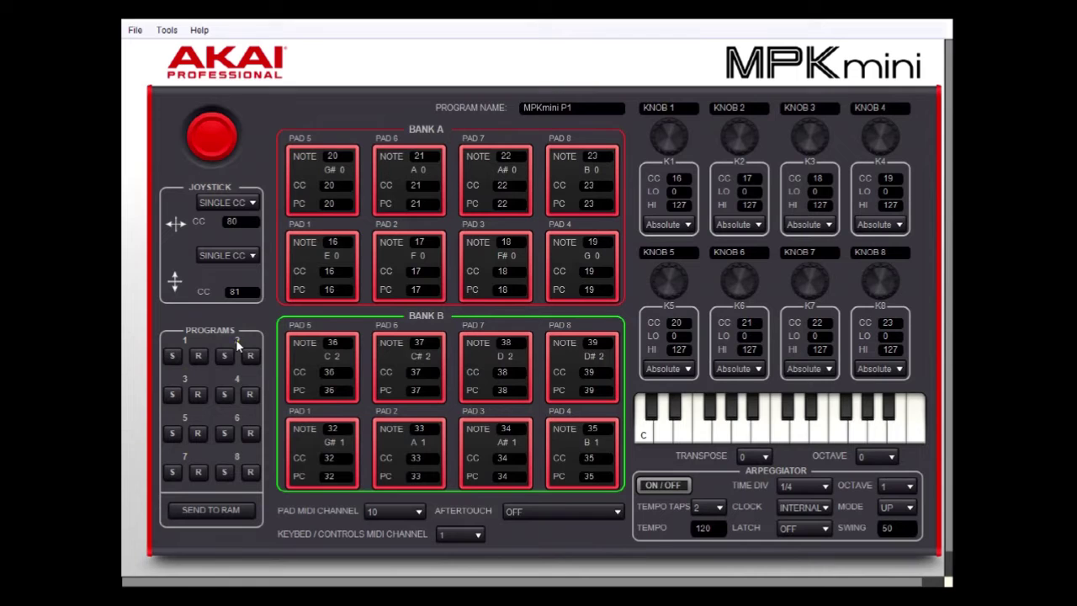
pyautogui.click(172, 356)
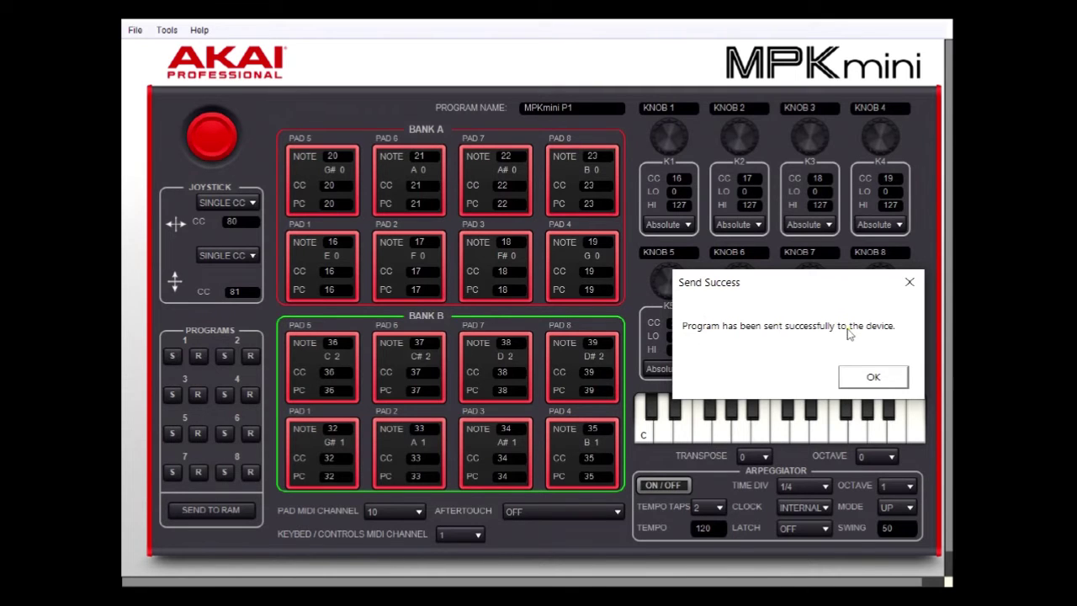
pyautogui.click(875, 383)
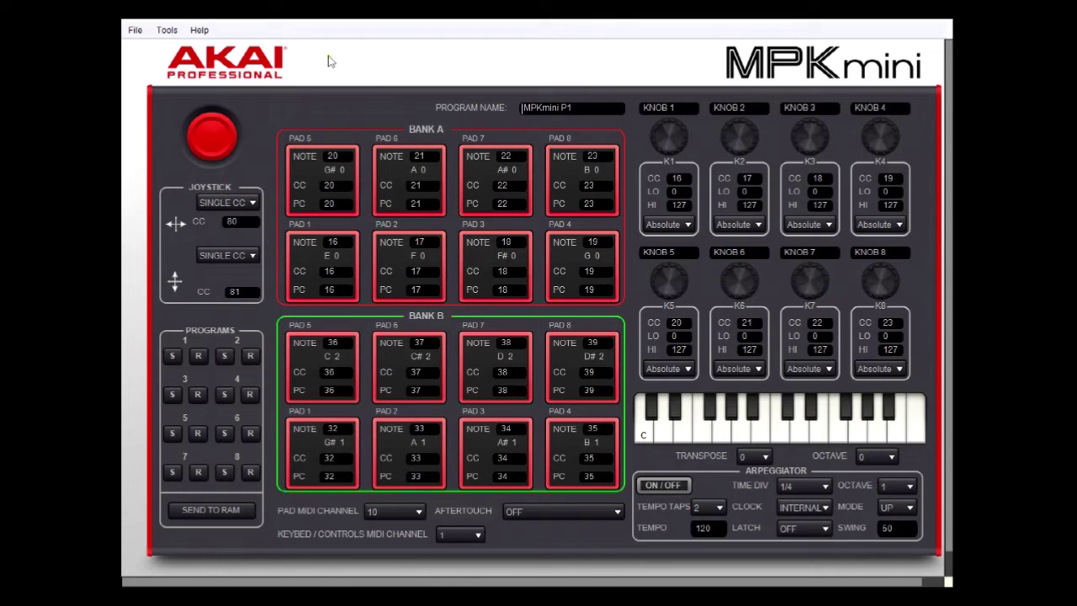
# Save the program as Test03.mpkmini3 in the MPK Mini III Program Editor folder.
pyautogui.click(135, 32)
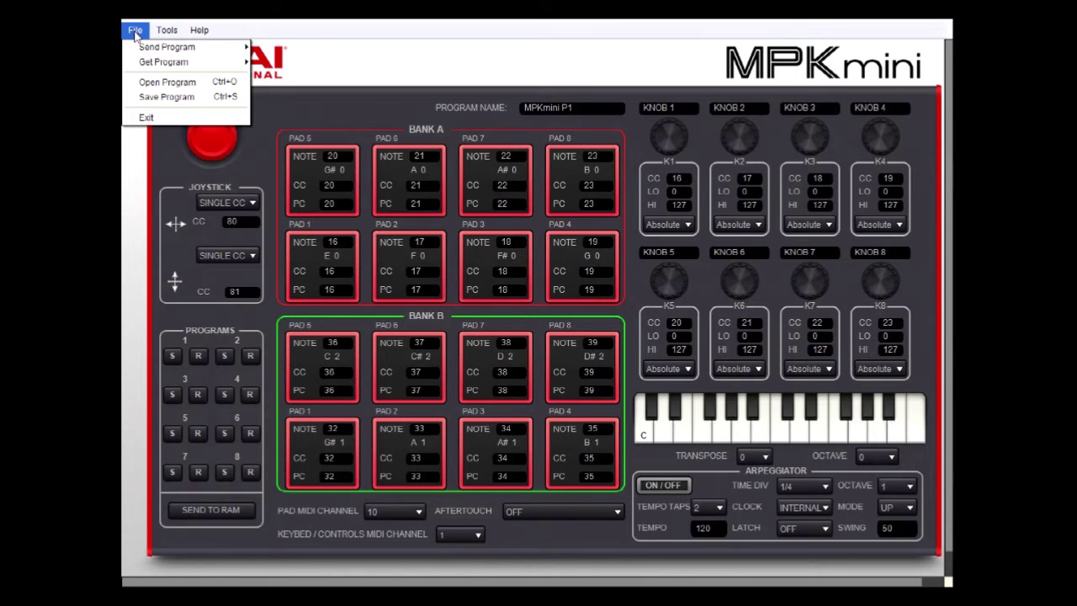
pyautogui.click(174, 99)
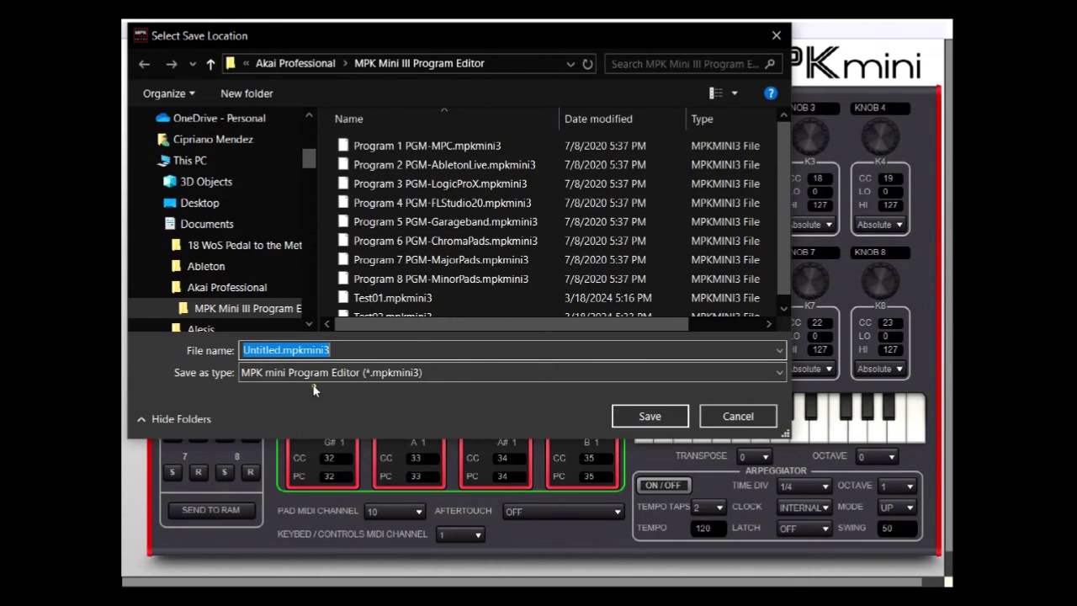
pyautogui.click(281, 350)
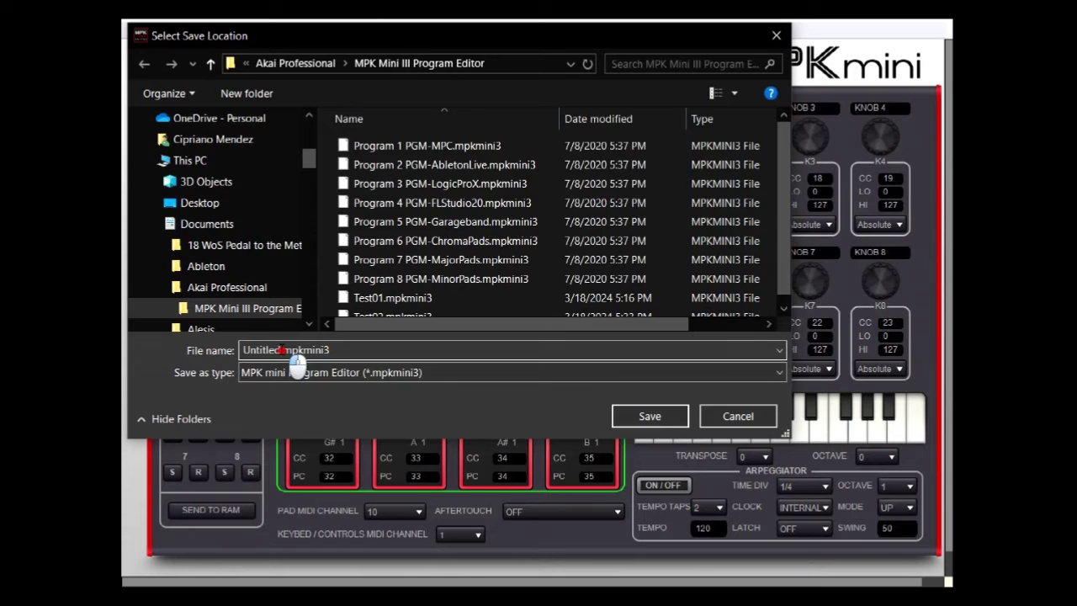
pyautogui.moveTo(281, 350); pyautogui.dragTo(244, 350)
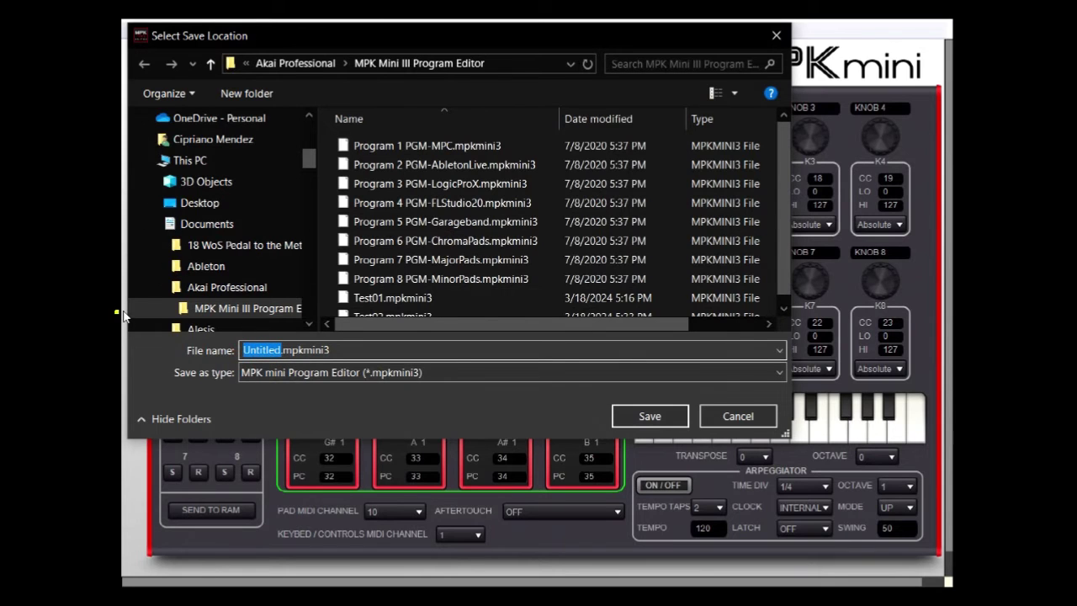
pyautogui.write('Tes')
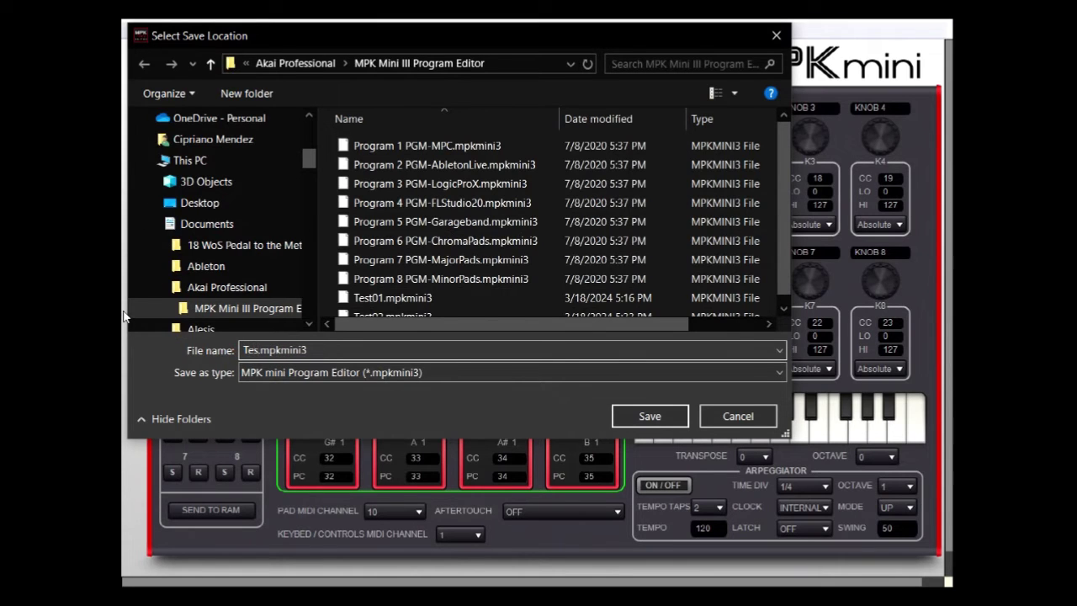
pyautogui.write('t03')
pyautogui.click(649, 417)
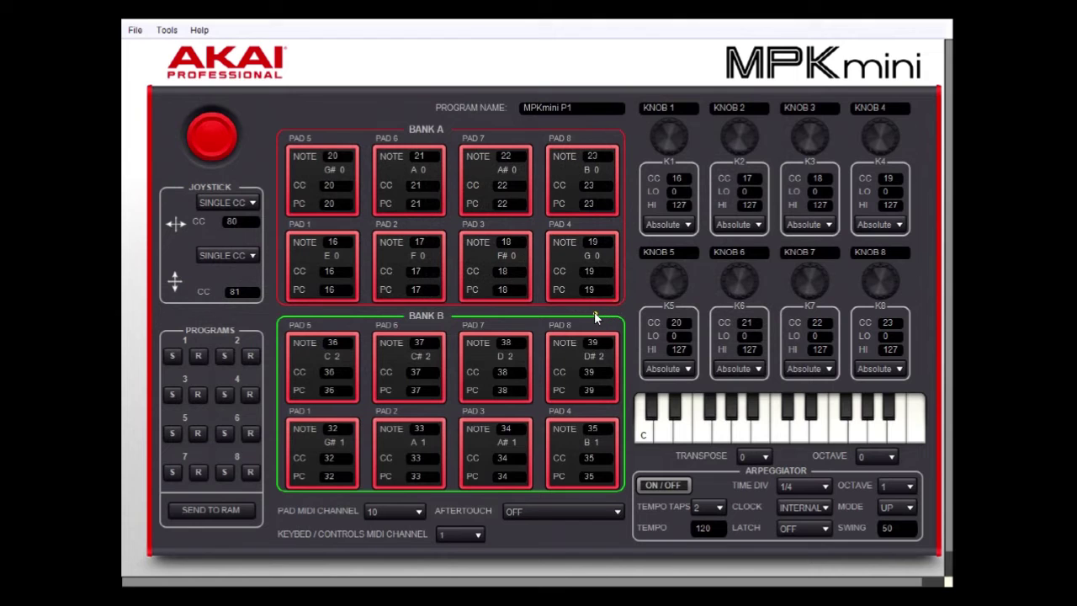
# Open the program file Program 1 PGM-MPC.mpkmini3 and send it to program slot 1 on the device.
pyautogui.click(135, 32)
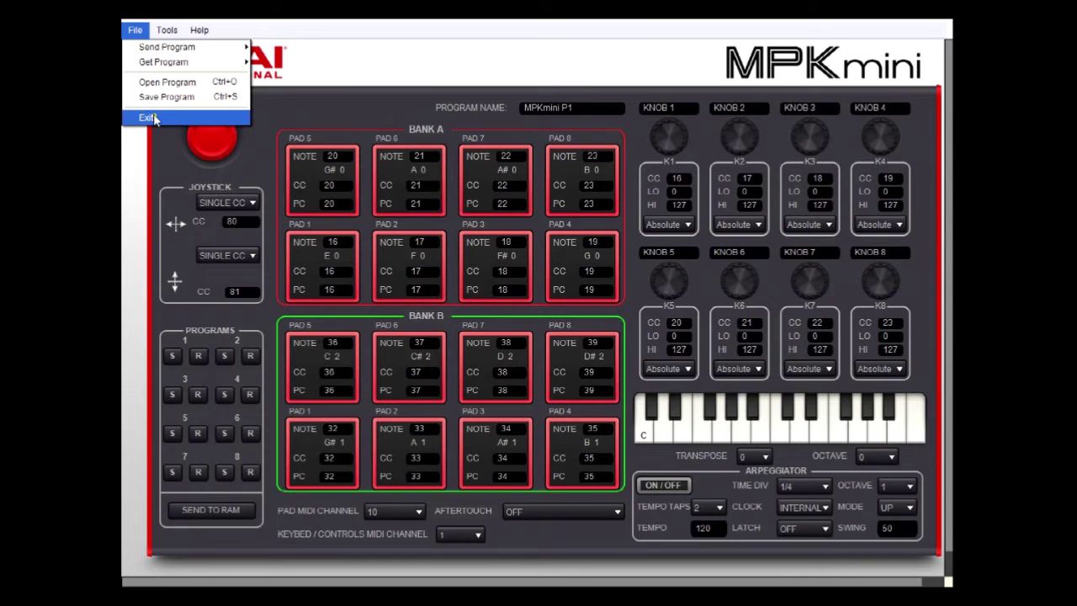
pyautogui.click(169, 83)
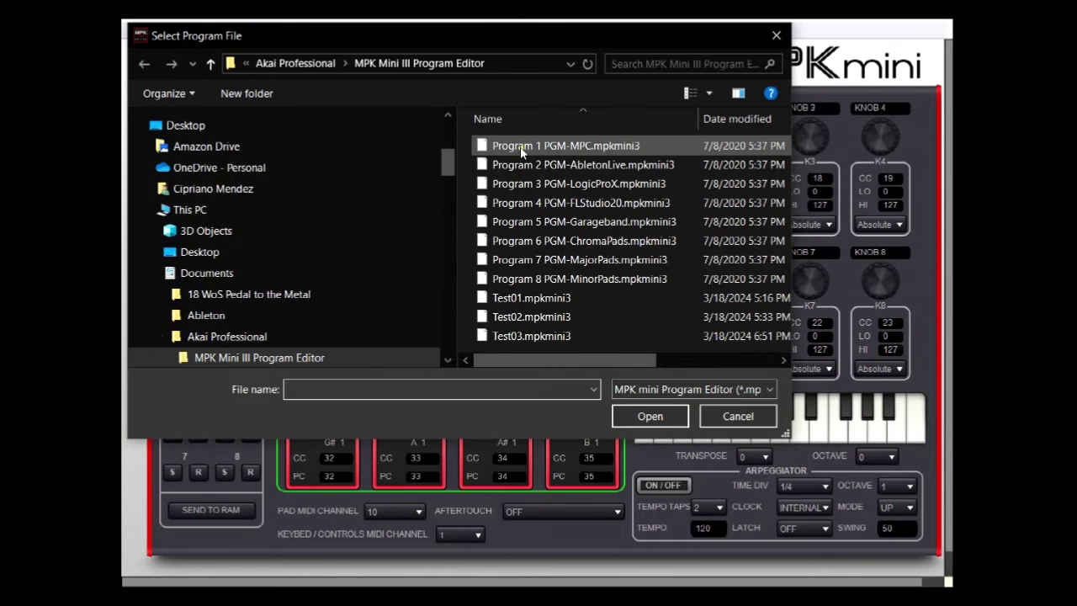
pyautogui.click(521, 144)
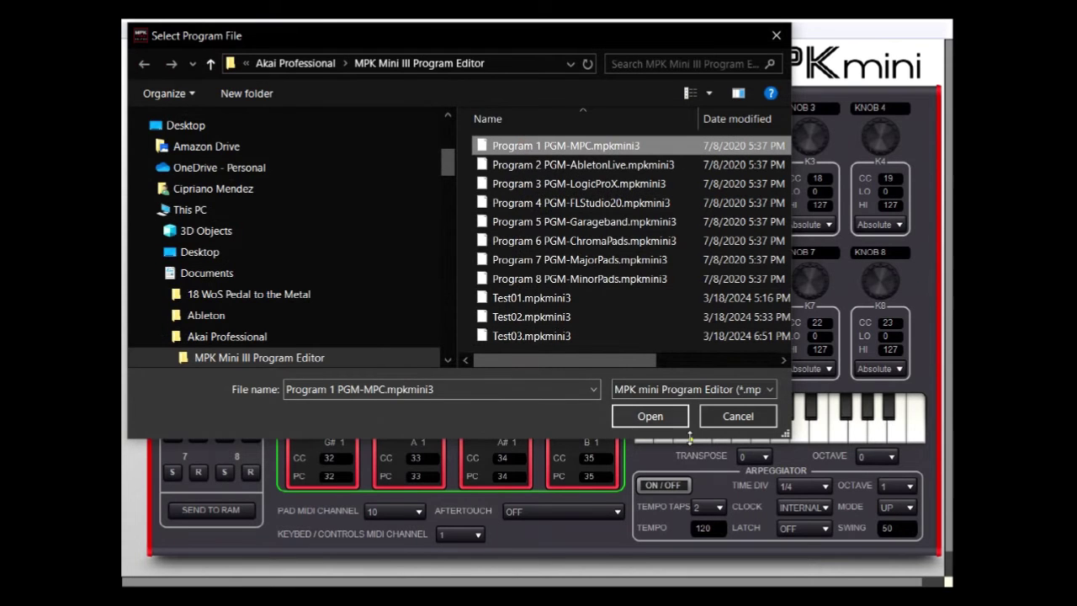
pyautogui.click(649, 416)
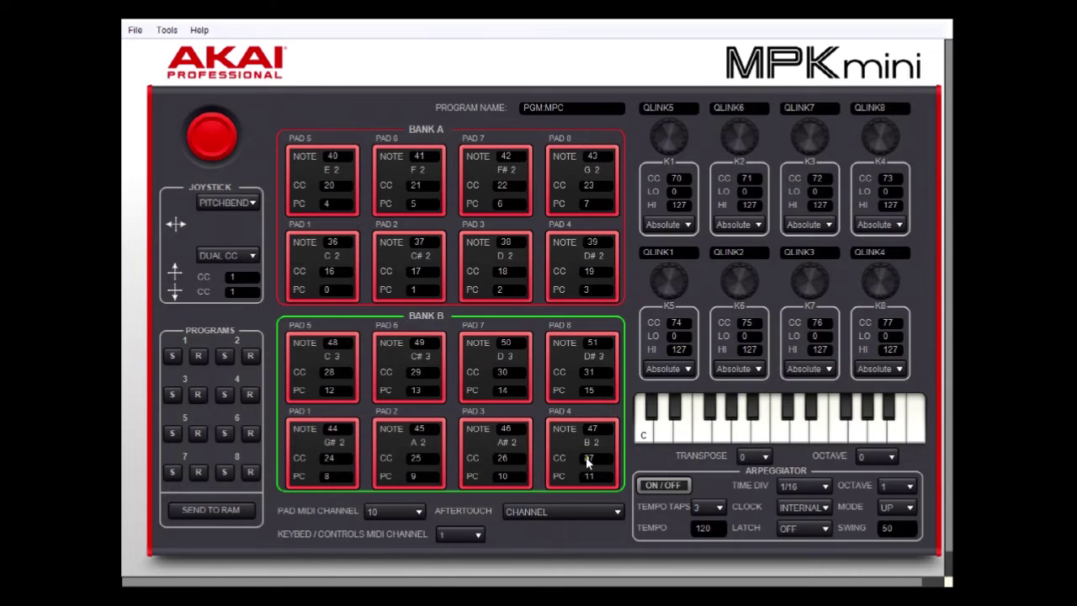
pyautogui.click(172, 357)
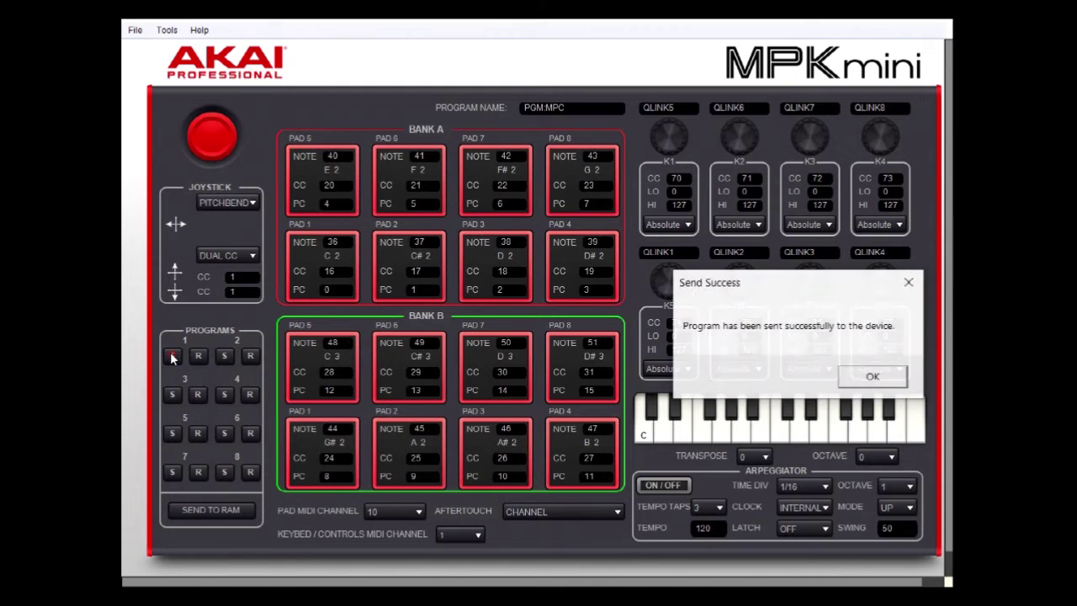
pyautogui.click(873, 378)
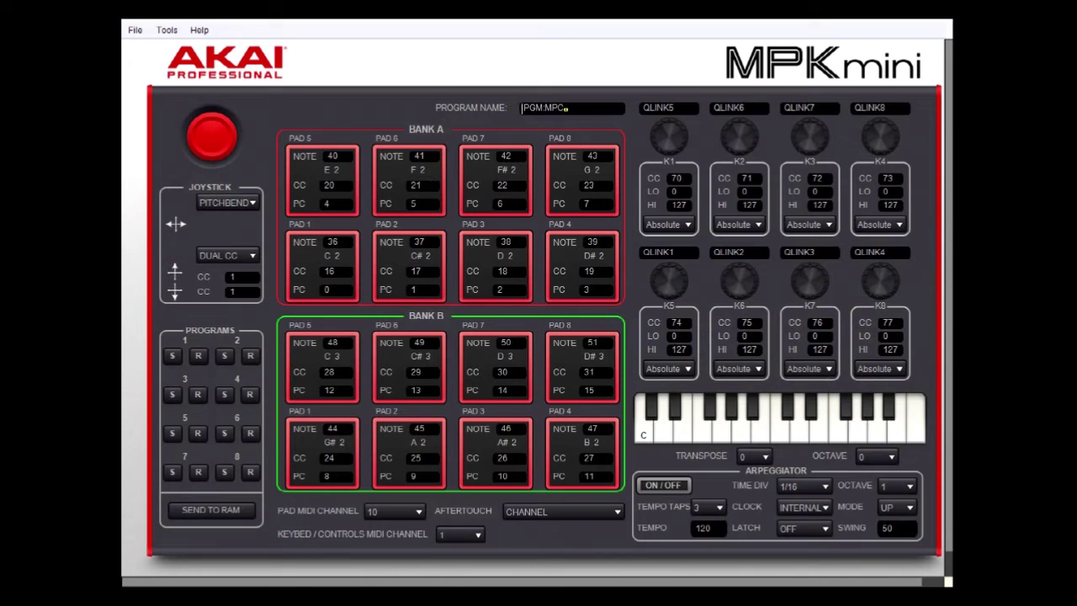
# Rename the program to the owner's short name followed by "Pgm" and send it to slot 1 on the device.
pyautogui.click(565, 106)
pyautogui.moveTo(566, 107); pyautogui.dragTo(522, 108)
pyautogui.click(171, 355)
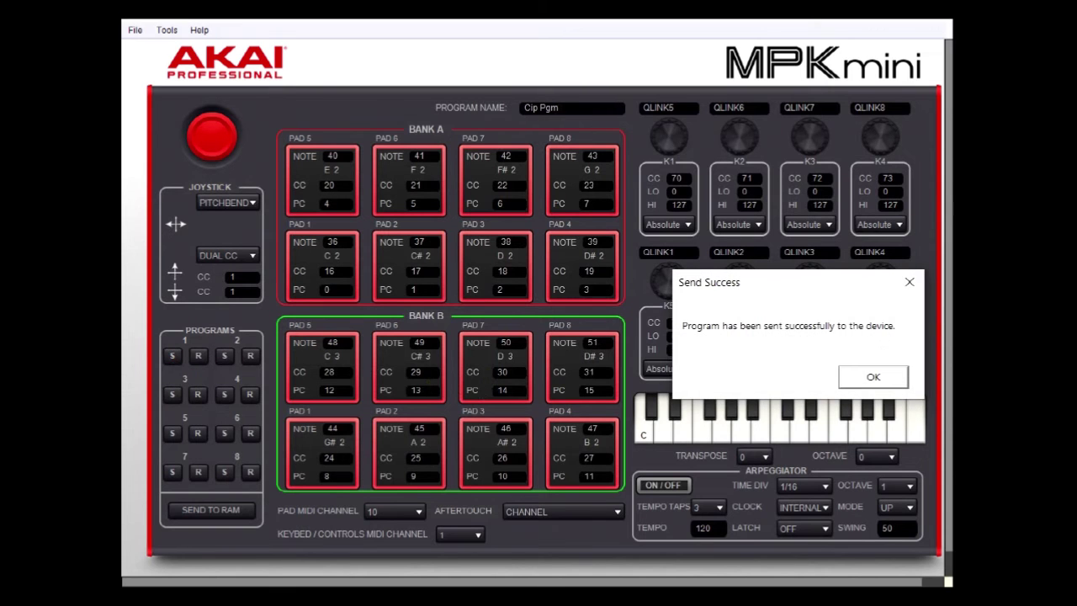
pyautogui.click(872, 377)
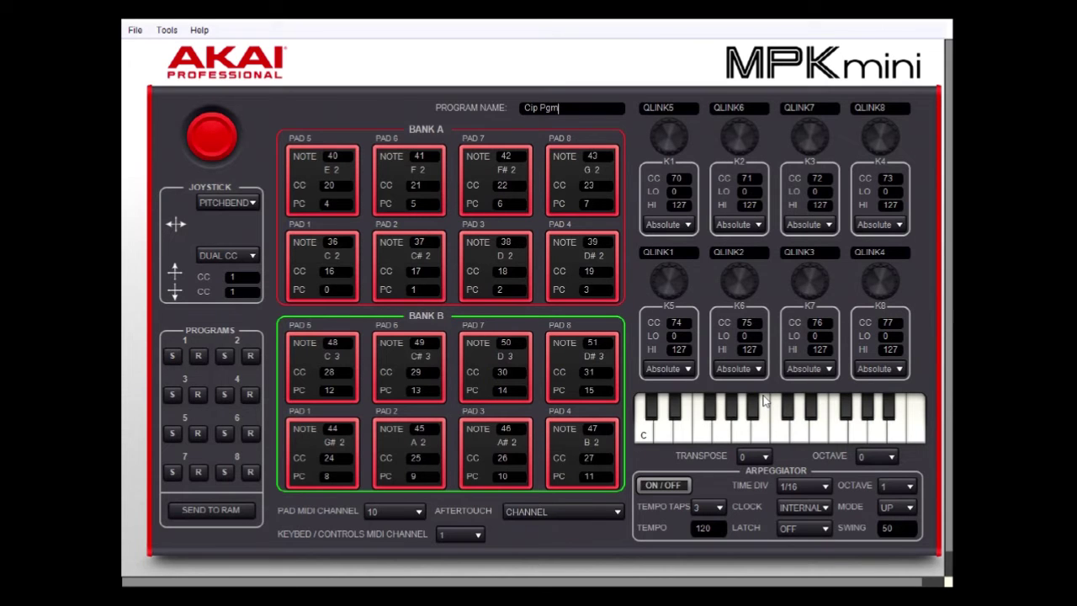
# Open the Midi Monitor, examine the note messages, channels and values received from the keyboard and pads, and close it.
pyautogui.click(168, 32)
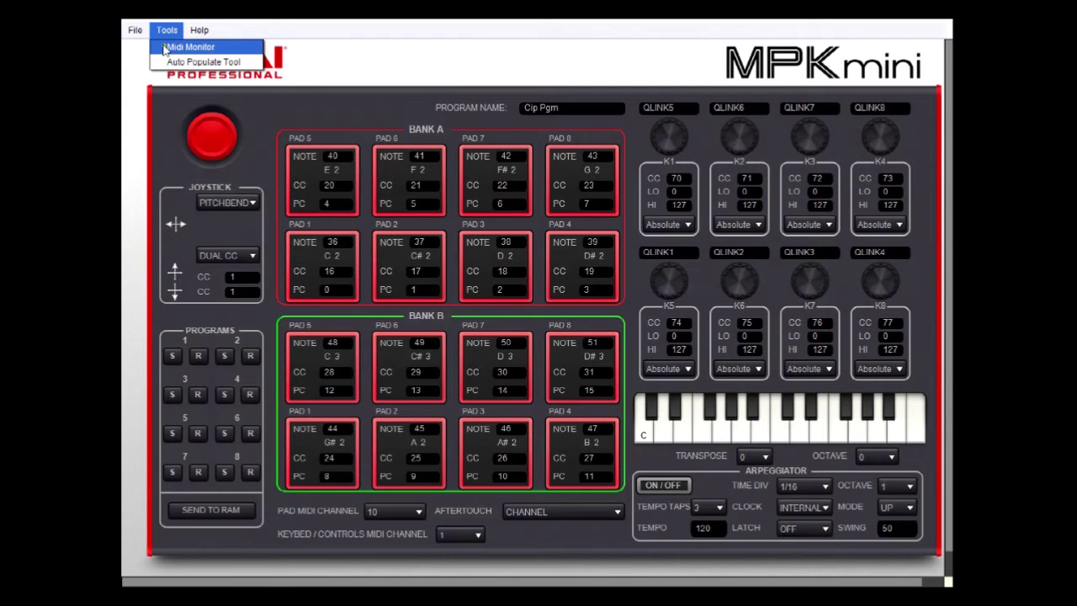
pyautogui.click(176, 47)
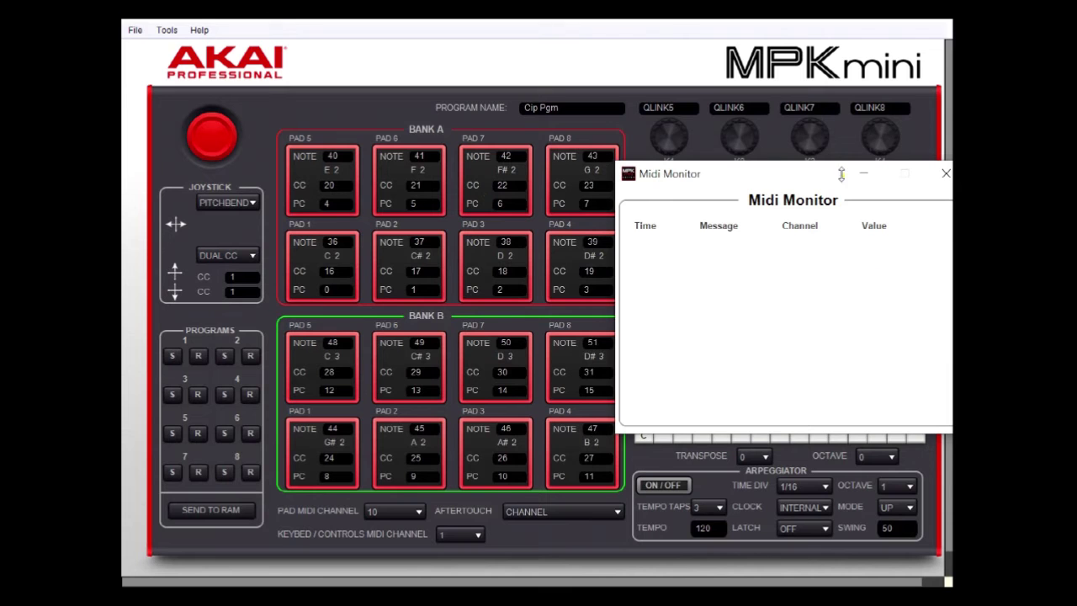
pyautogui.moveTo(796, 173); pyautogui.dragTo(518, 57)
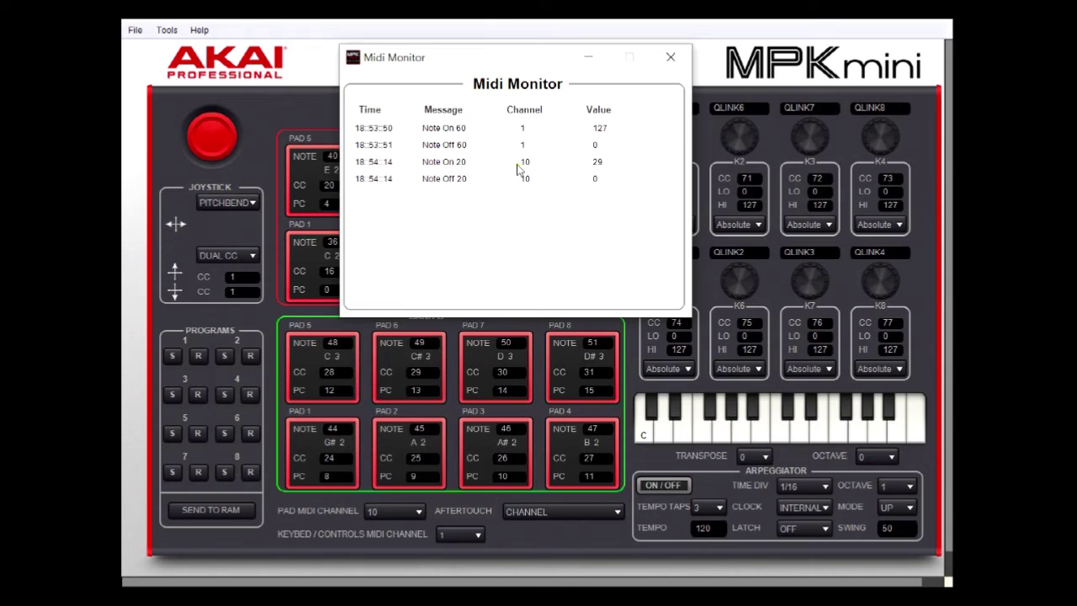
pyautogui.click(595, 181)
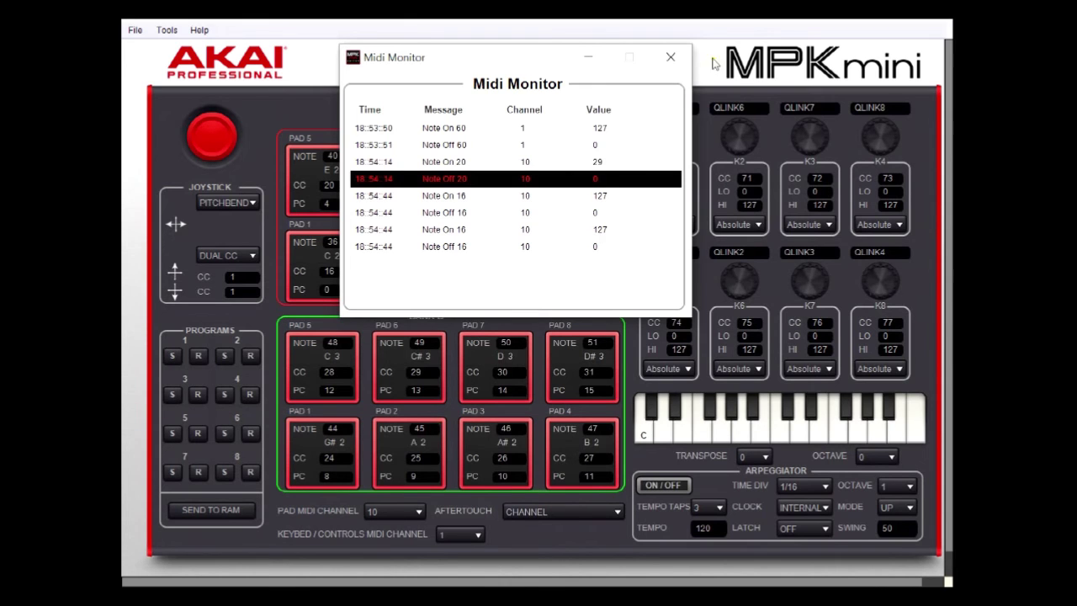
pyautogui.click(671, 59)
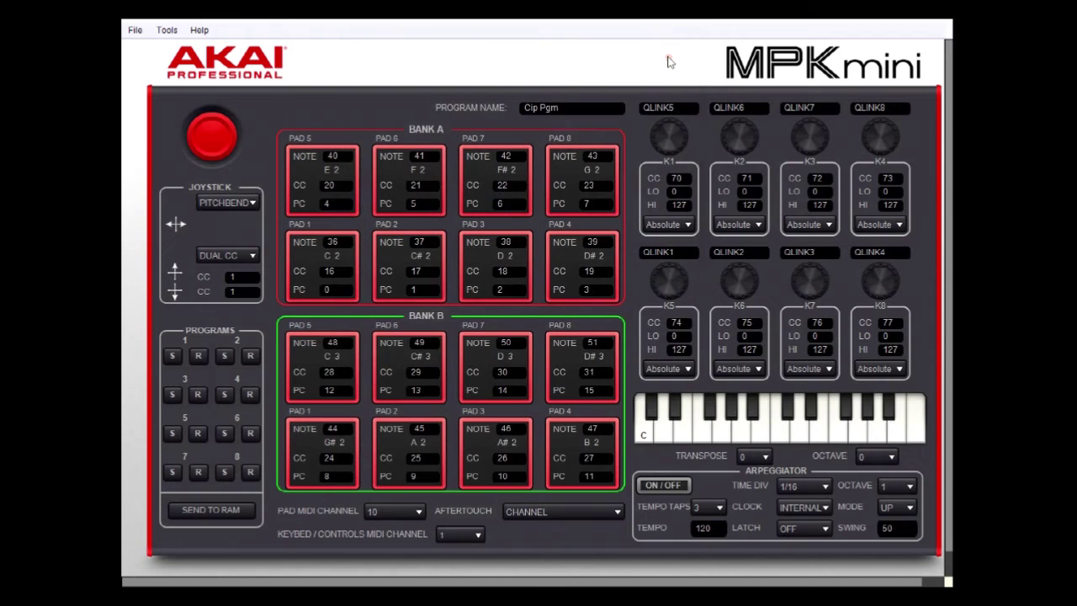
# Review the available tools and check the editor's version in the About information.
pyautogui.click(169, 30)
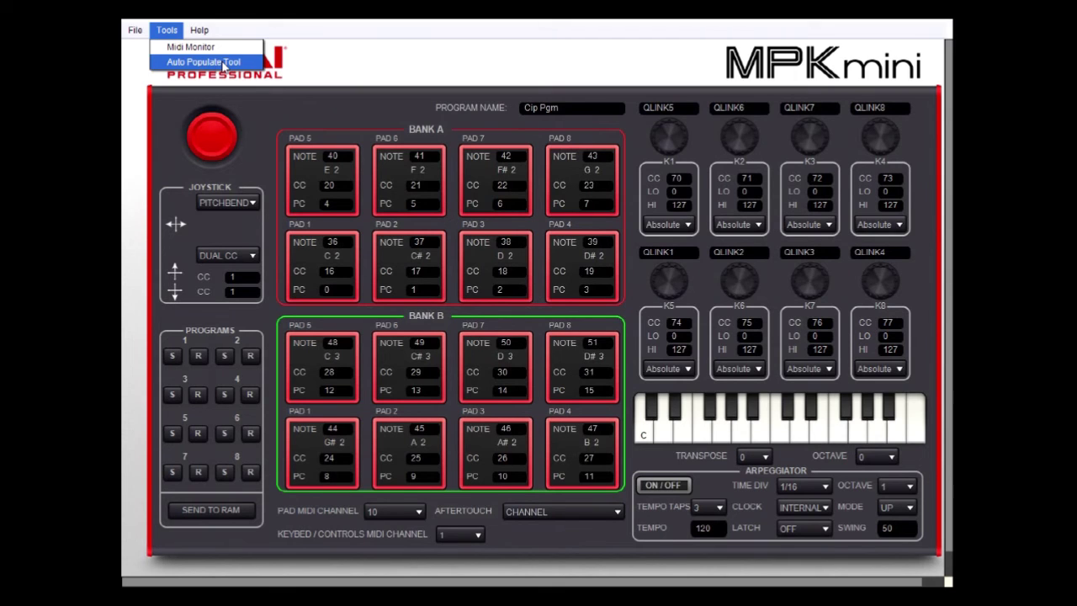
pyautogui.moveTo(205, 30)
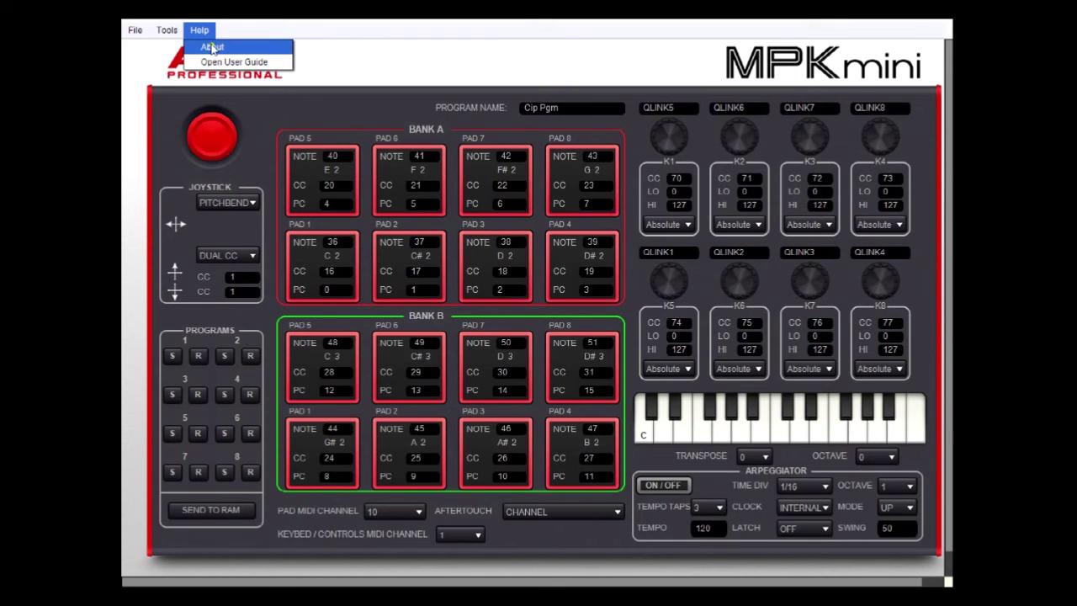
pyautogui.click(212, 48)
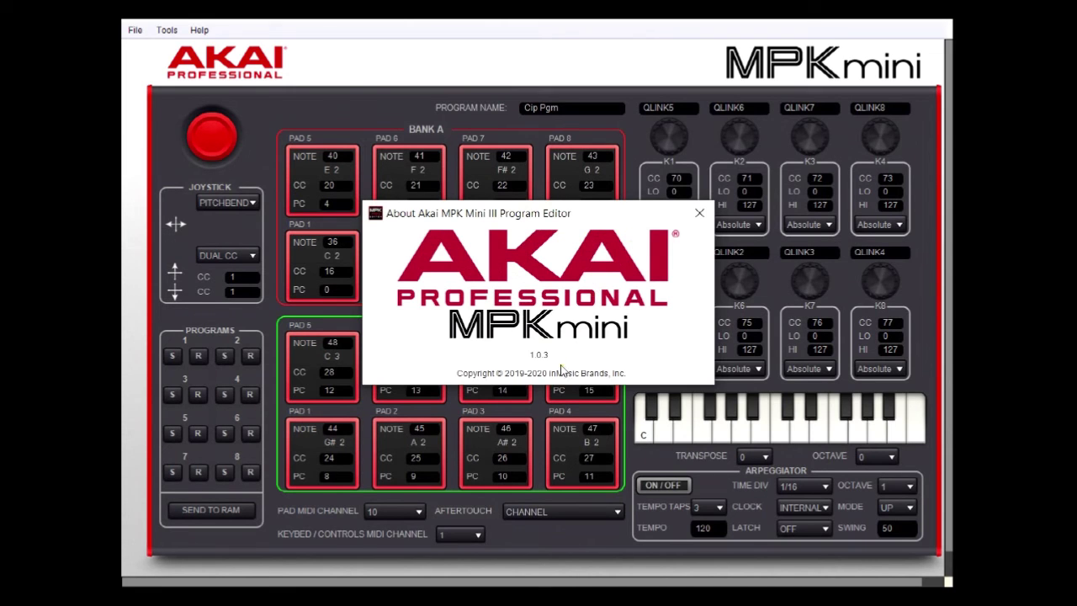
pyautogui.click(699, 213)
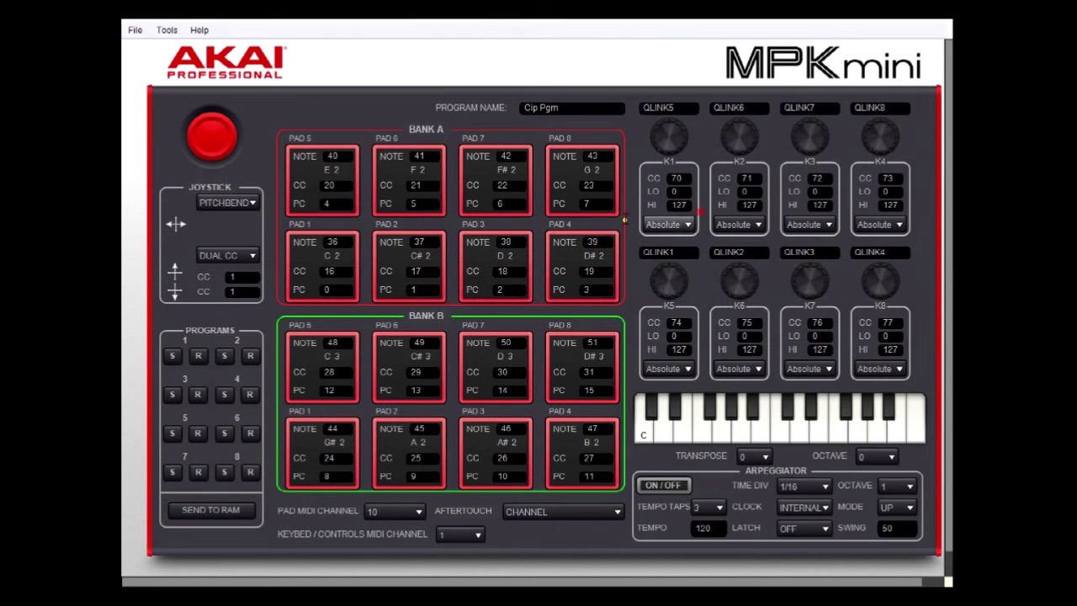
# Open the editor's user guide, read from the cover through the Graphical Interface section, and close it.
pyautogui.click(199, 31)
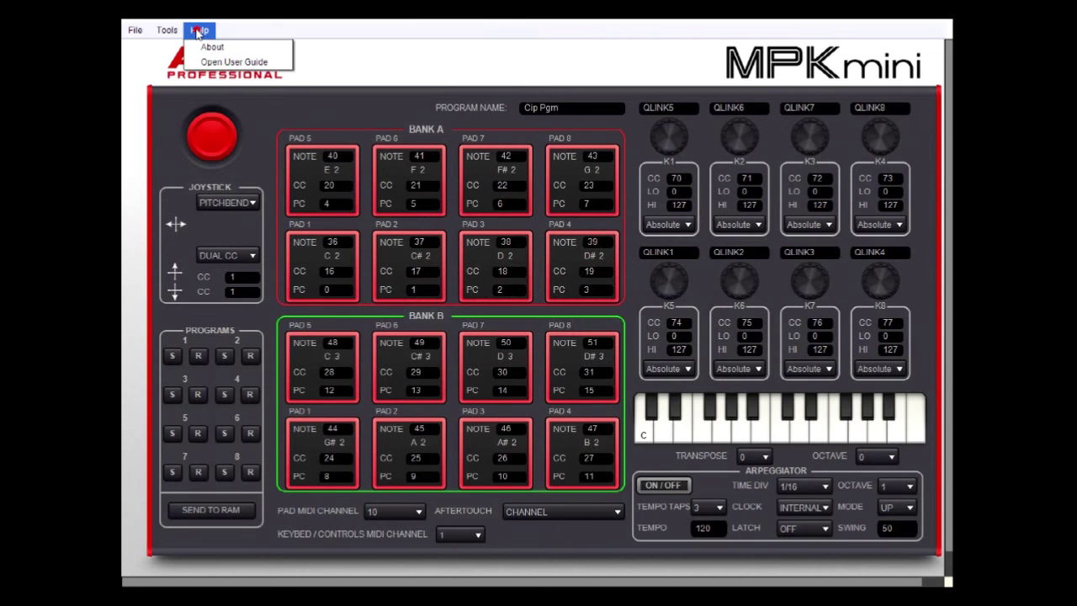
pyautogui.click(236, 62)
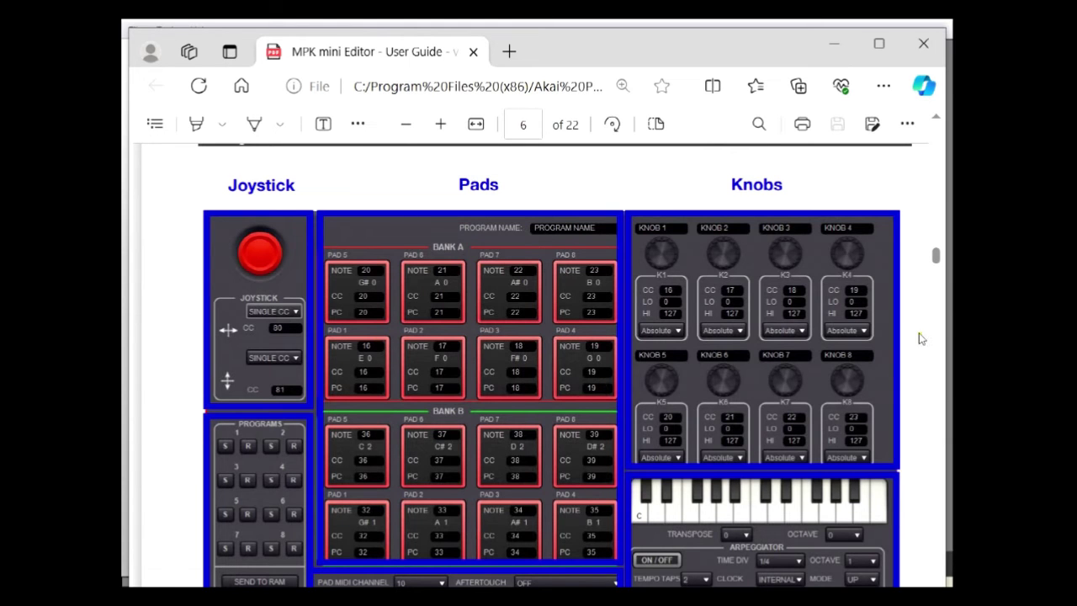
pyautogui.moveTo(936, 257); pyautogui.dragTo(936, 137)
pyautogui.scroll(-4, 774, 419)
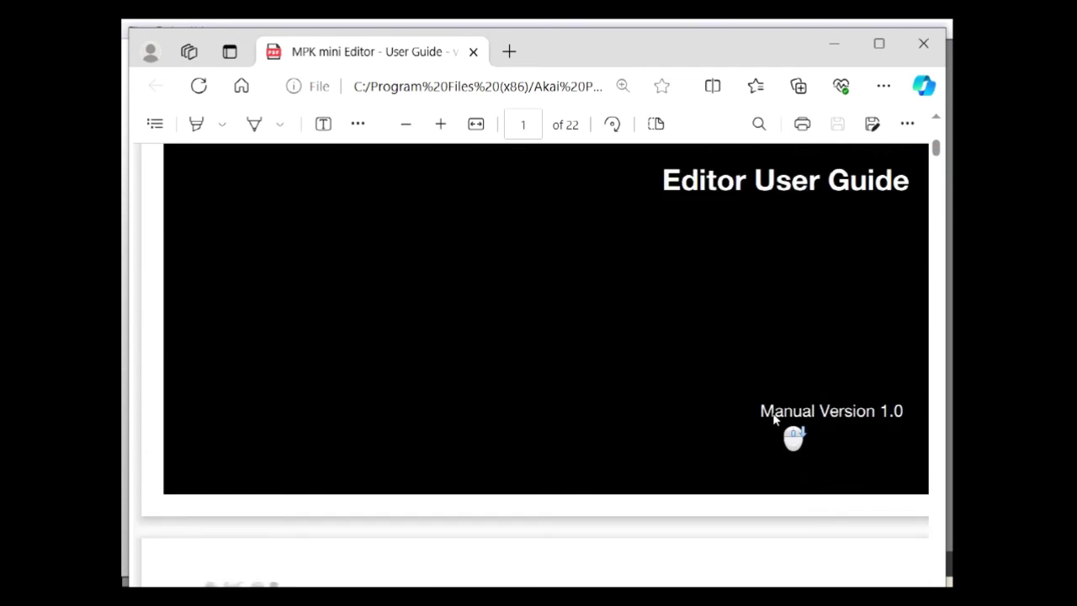
pyautogui.scroll(-8, 775, 418)
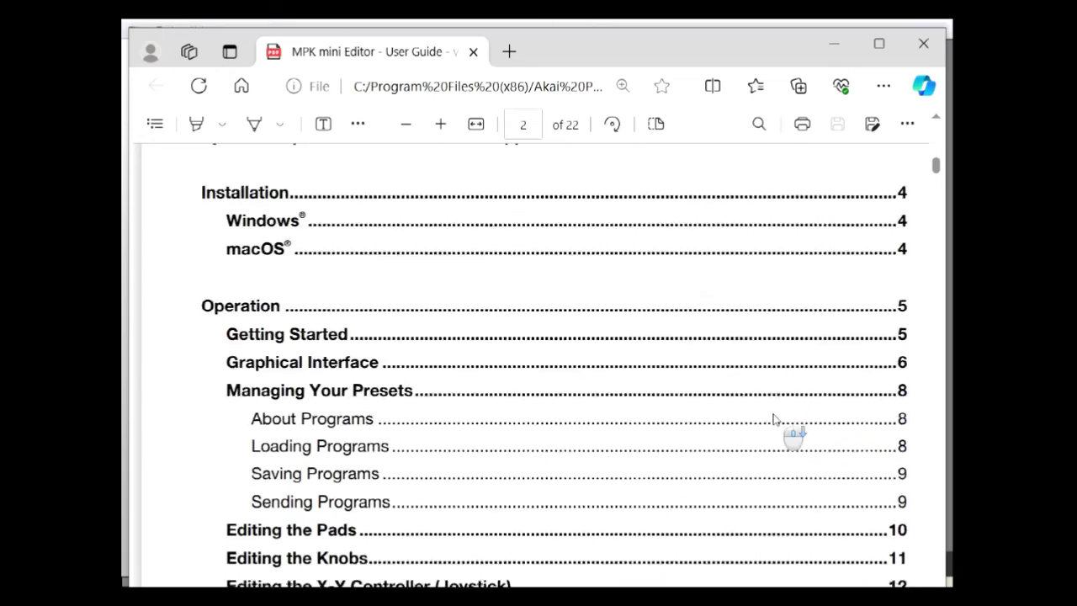
pyautogui.scroll(-8, 774, 419)
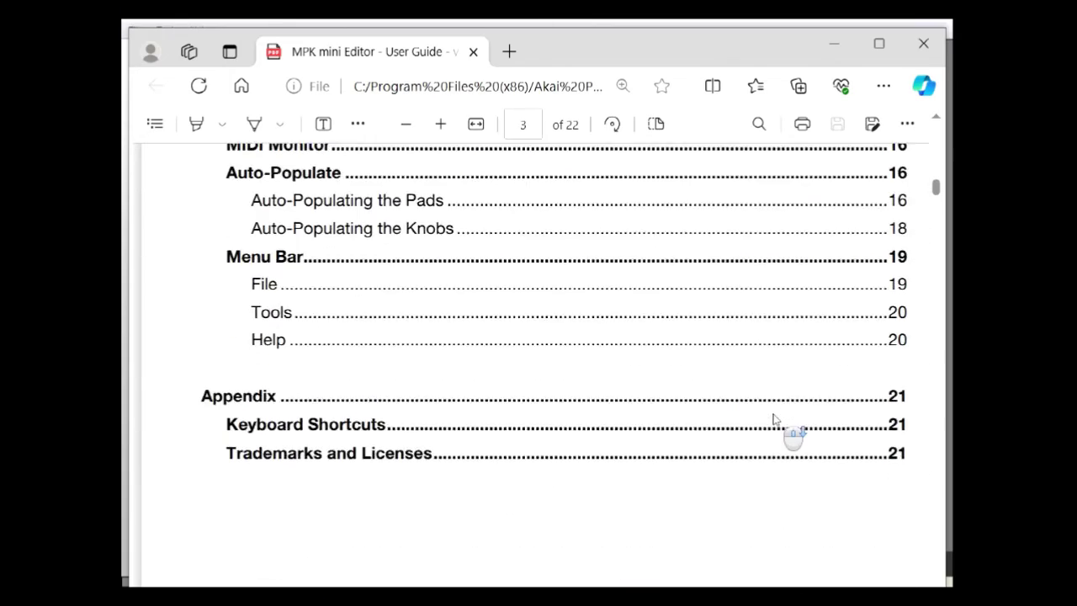
pyautogui.scroll(-8, 775, 418)
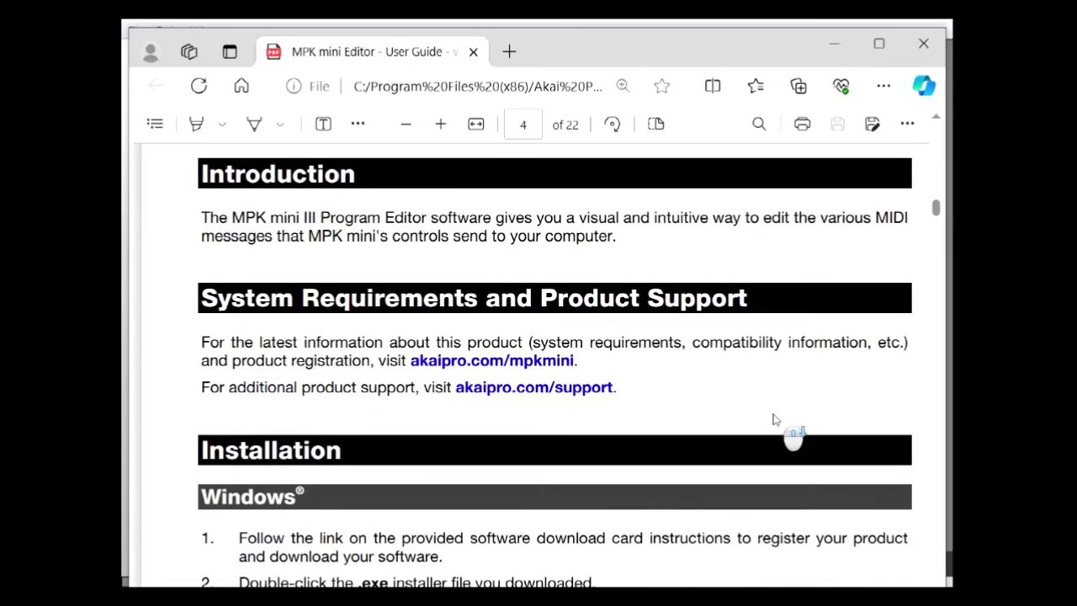
pyautogui.scroll(-2, 774, 418)
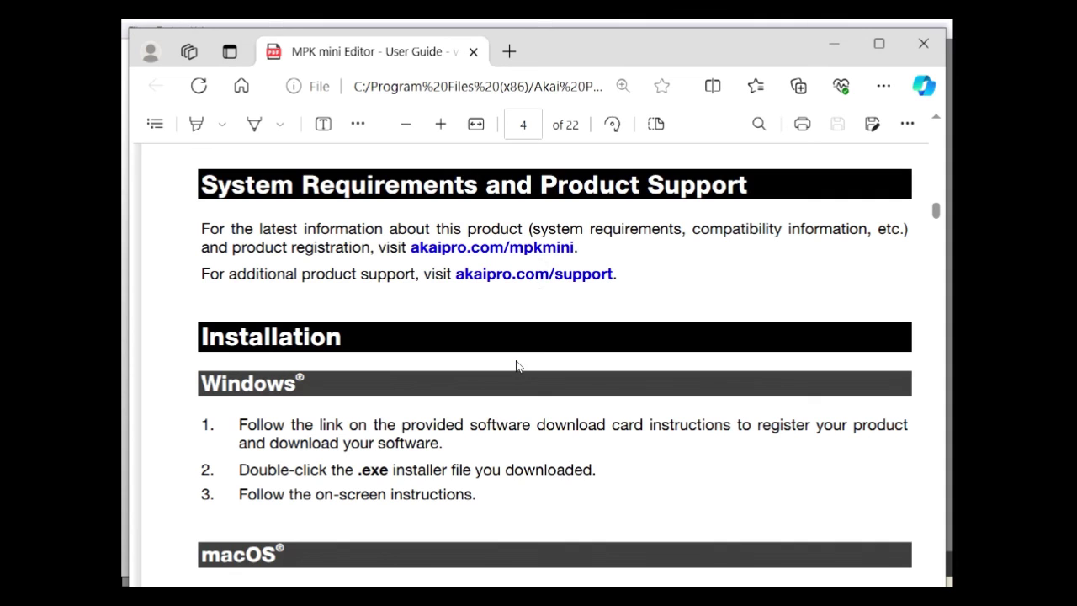
pyautogui.scroll(-8, 516, 366)
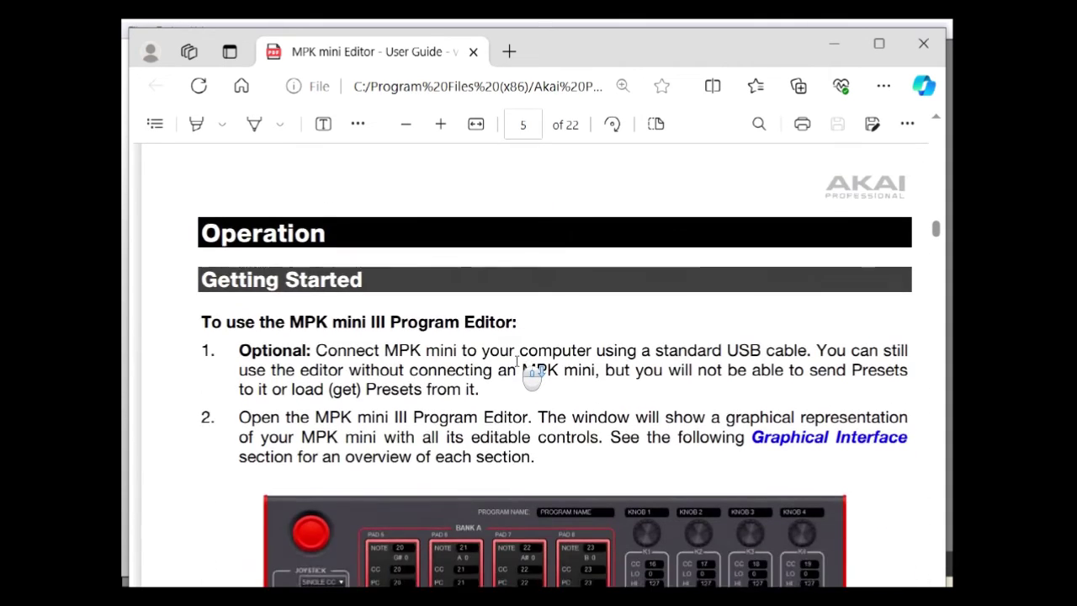
pyautogui.scroll(-5, 532, 379)
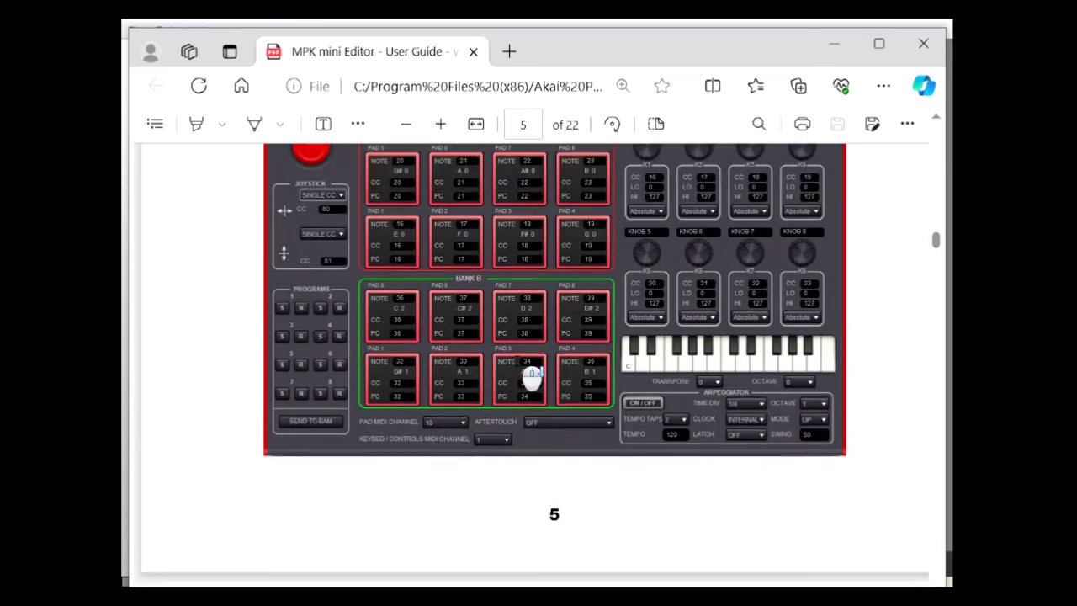
pyautogui.scroll(-6, 532, 379)
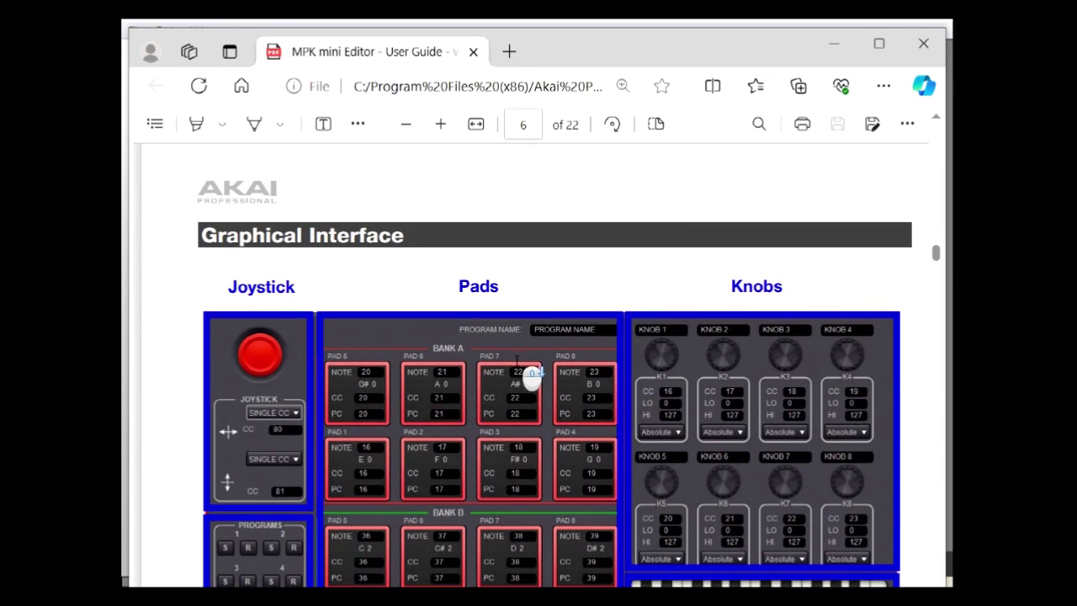
pyautogui.click(923, 48)
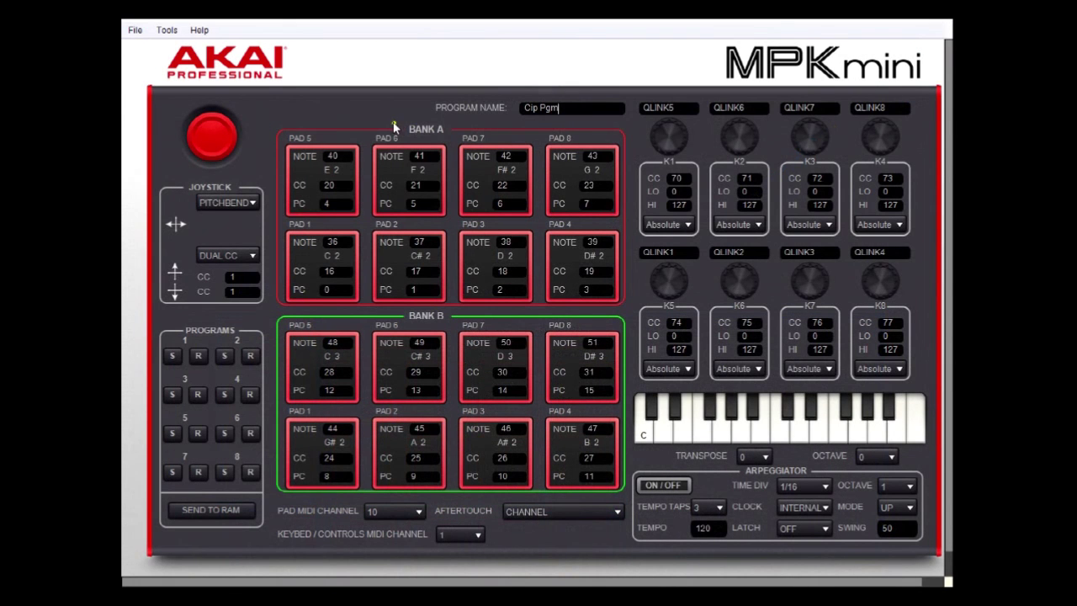
# Show the program file commands.
pyautogui.click(135, 31)
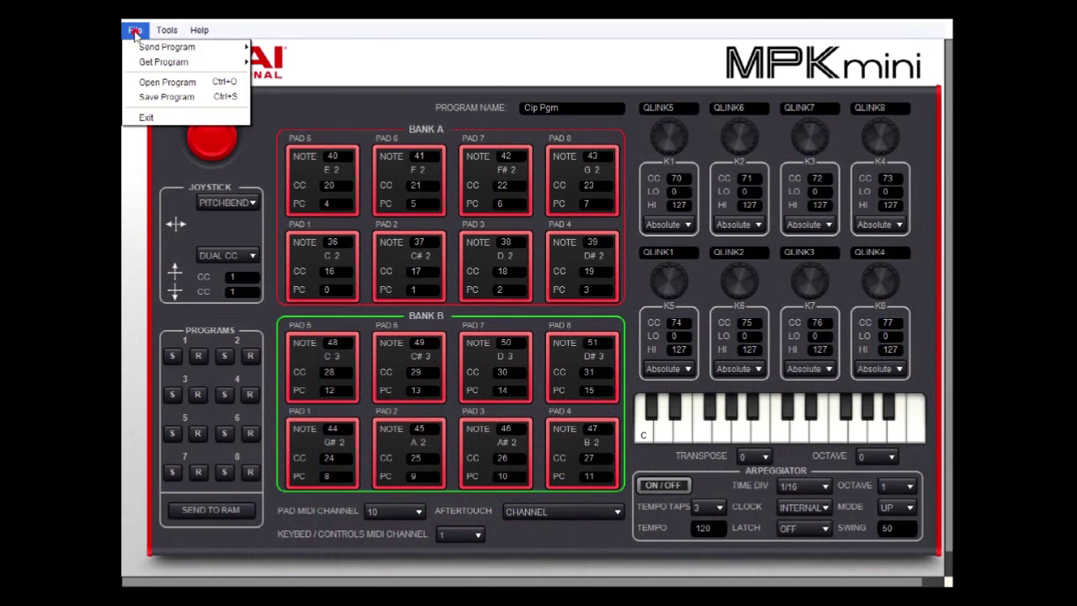